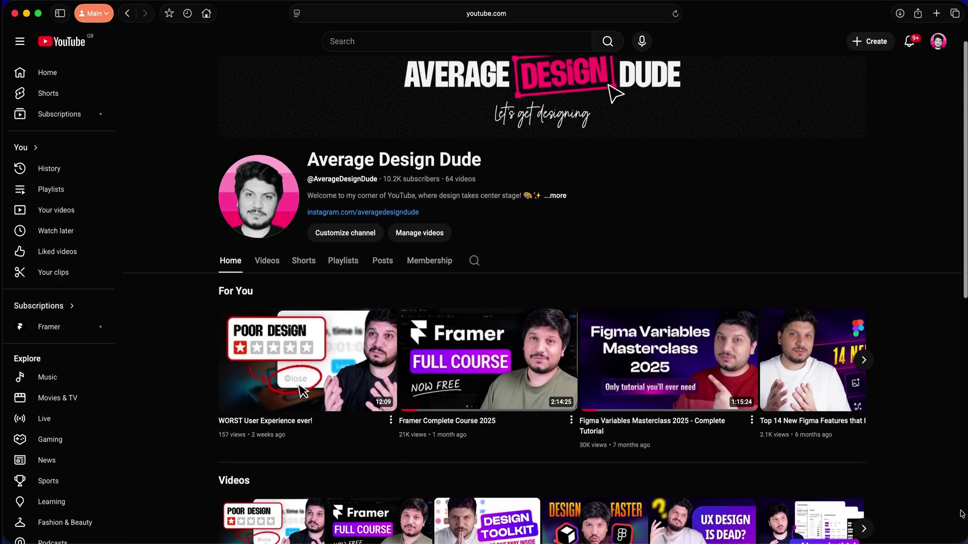
pyautogui.scroll(-2, 961, 514)
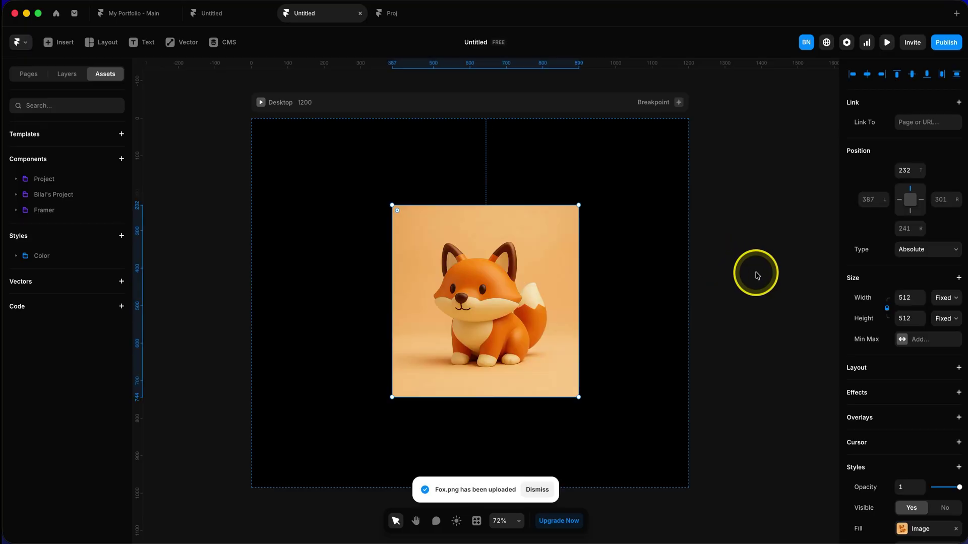
# - Place Fox.png in the Desktop frame with a centred 'This is a fox' heading above it
pyautogui.moveTo(541, 286); pyautogui.dragTo(520, 297)
pyautogui.click(144, 44)
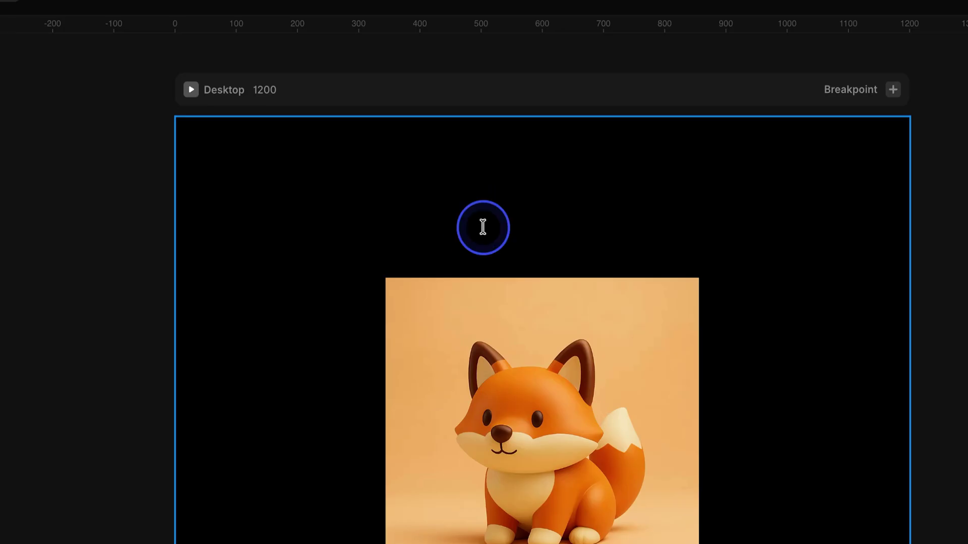
pyautogui.click(483, 227)
pyautogui.write('This is a fox')
pyautogui.moveTo(578, 250); pyautogui.dragTo(535, 231)
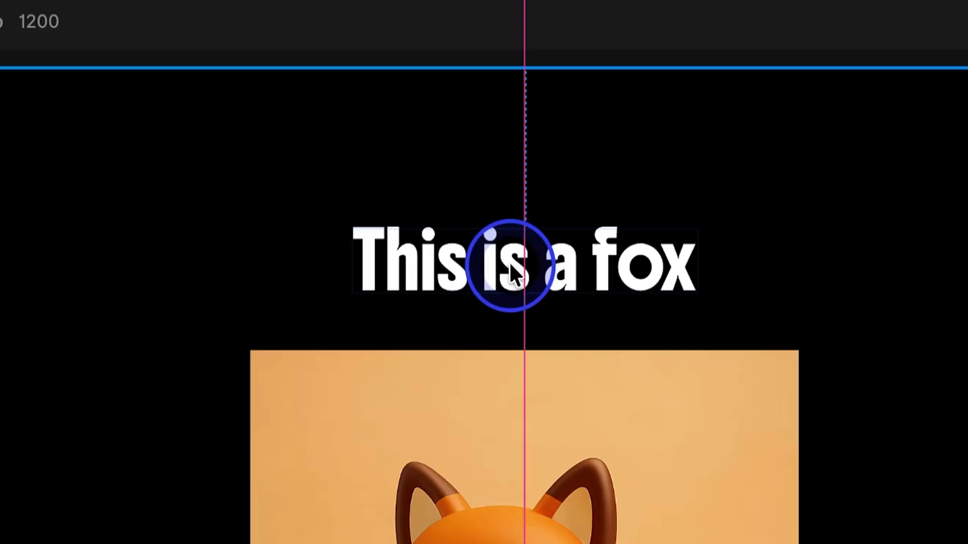
pyautogui.moveTo(511, 271); pyautogui.dragTo(511, 272)
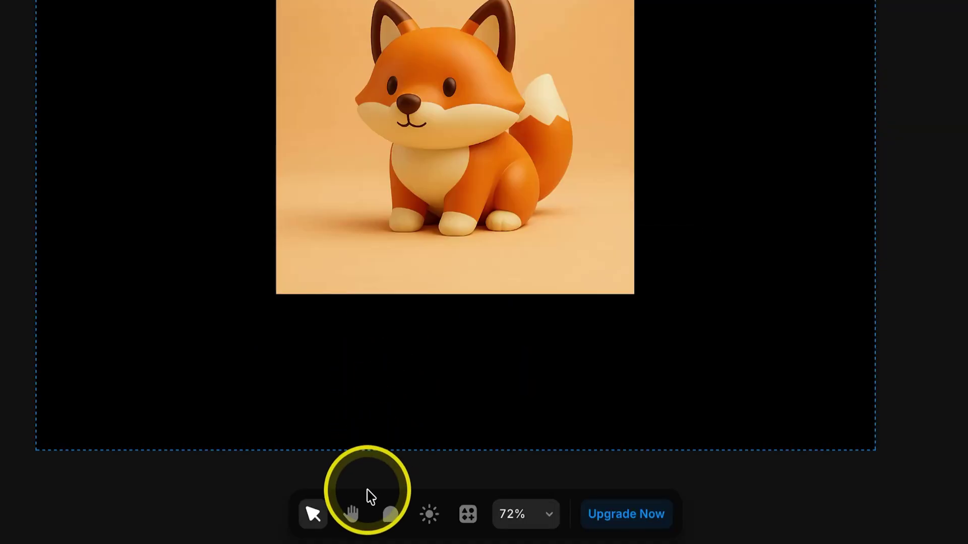
# - Recentre the canvas on the frame and review the layer list and project pages
pyautogui.click(354, 509)
pyautogui.moveTo(459, 295); pyautogui.dragTo(604, 330)
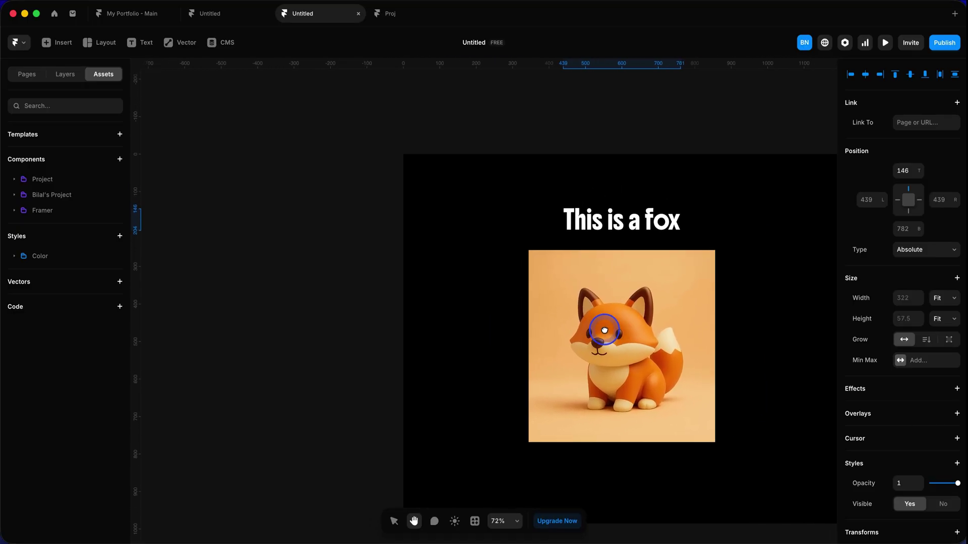
pyautogui.scroll(-5, 604, 330)
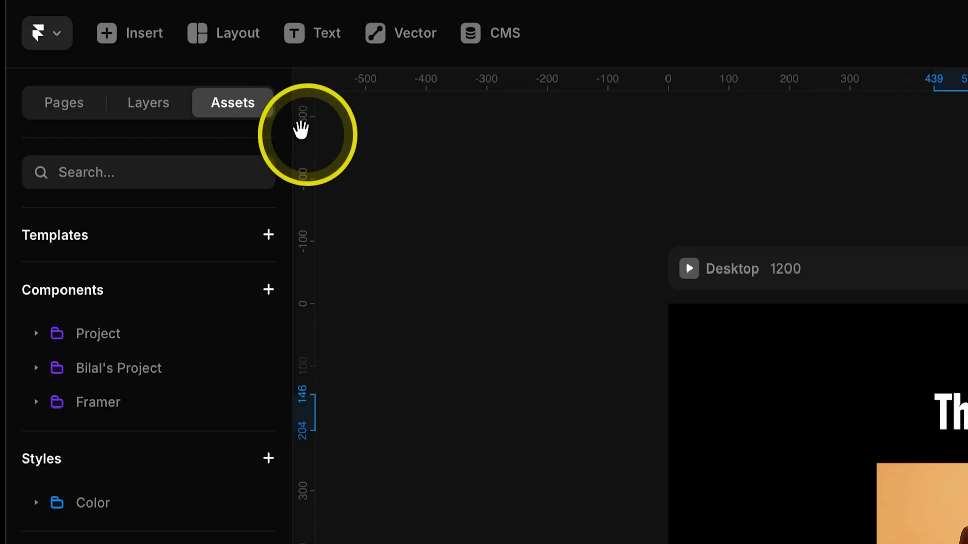
pyautogui.click(162, 103)
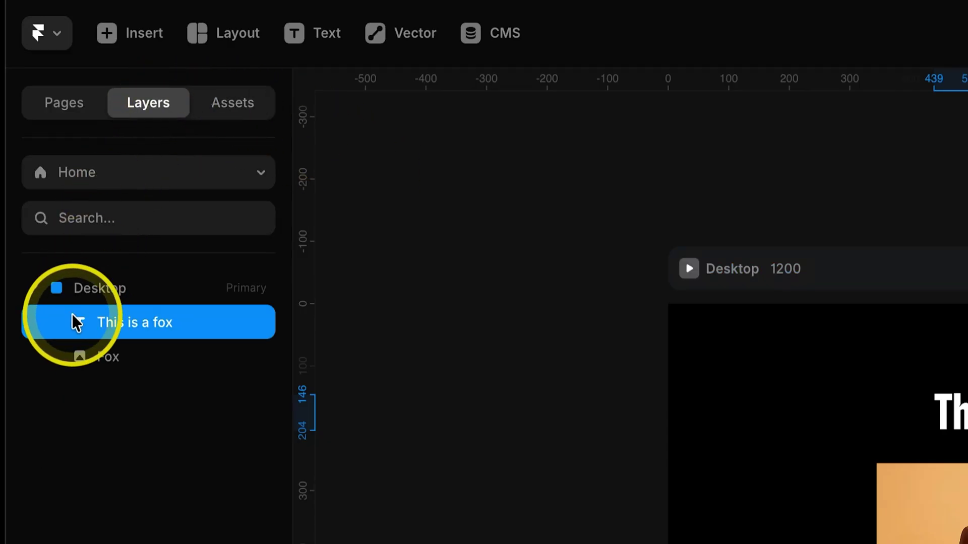
pyautogui.click(64, 102)
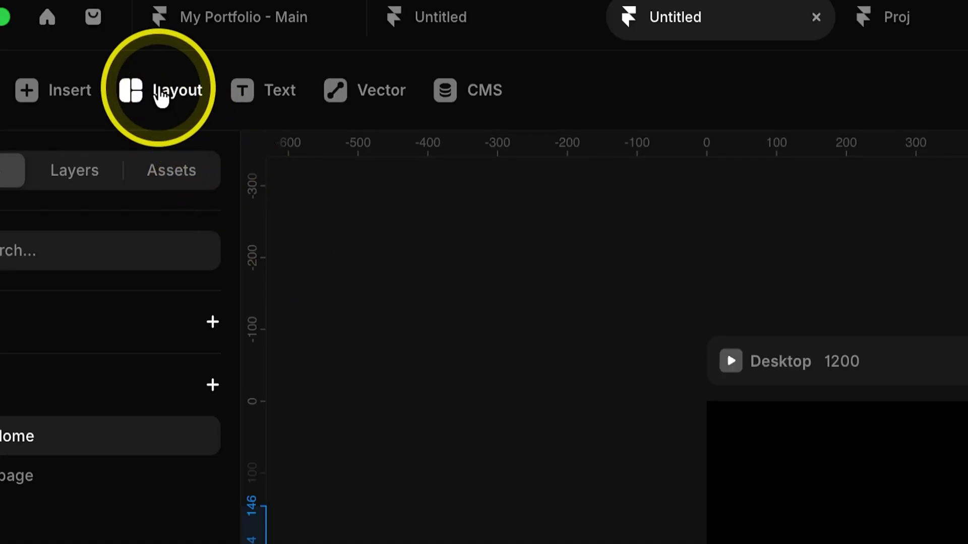
# - Give the Desktop frame a stack layout with gap 36 and padding 151
pyautogui.click(102, 44)
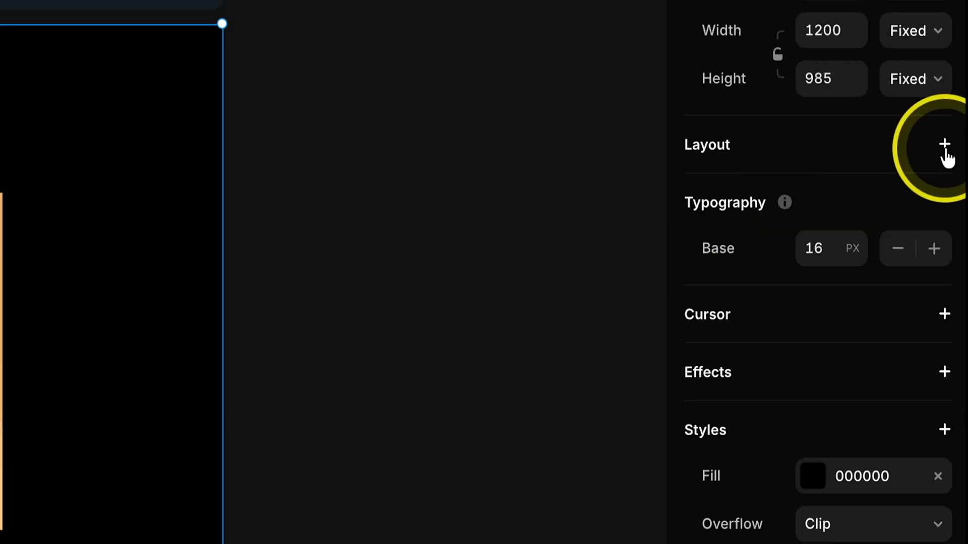
pyautogui.click(945, 146)
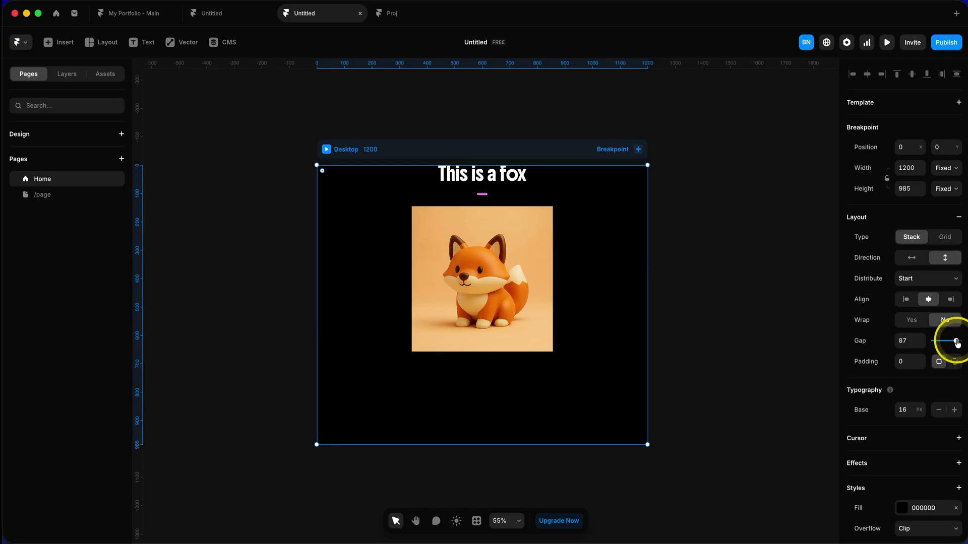
pyautogui.moveTo(937, 431); pyautogui.dragTo(907, 431)
pyautogui.moveTo(855, 479); pyautogui.dragTo(865, 317)
pyautogui.moveTo(925, 292); pyautogui.dragTo(925, 284)
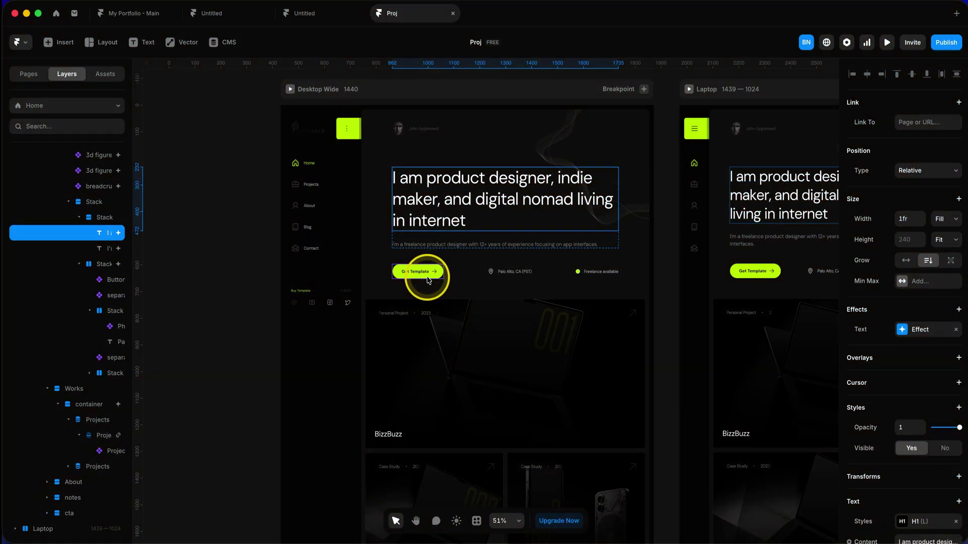
# - Review the accent Button component's addable states and add a text effect to the hero heading
pyautogui.click(418, 273)
pyautogui.doubleClick(419, 273)
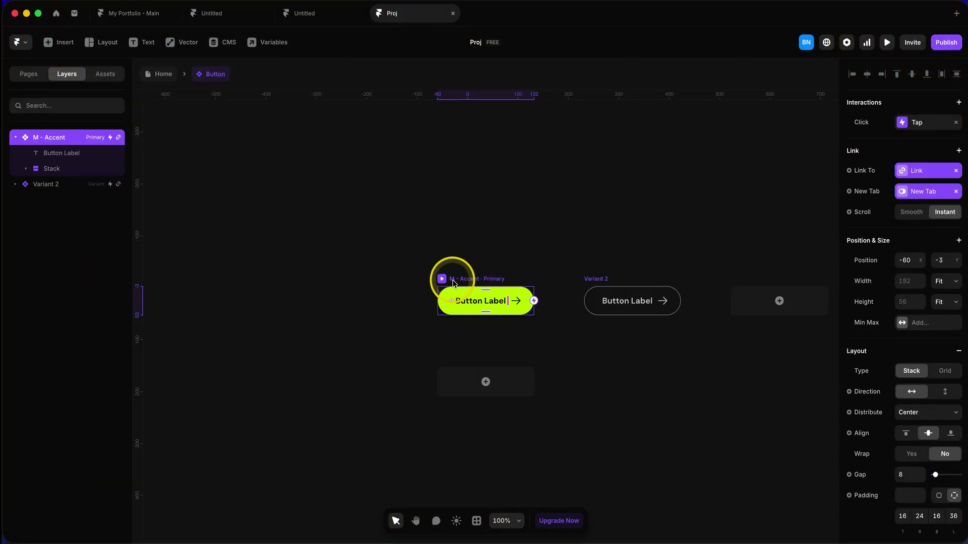
pyautogui.click(508, 387)
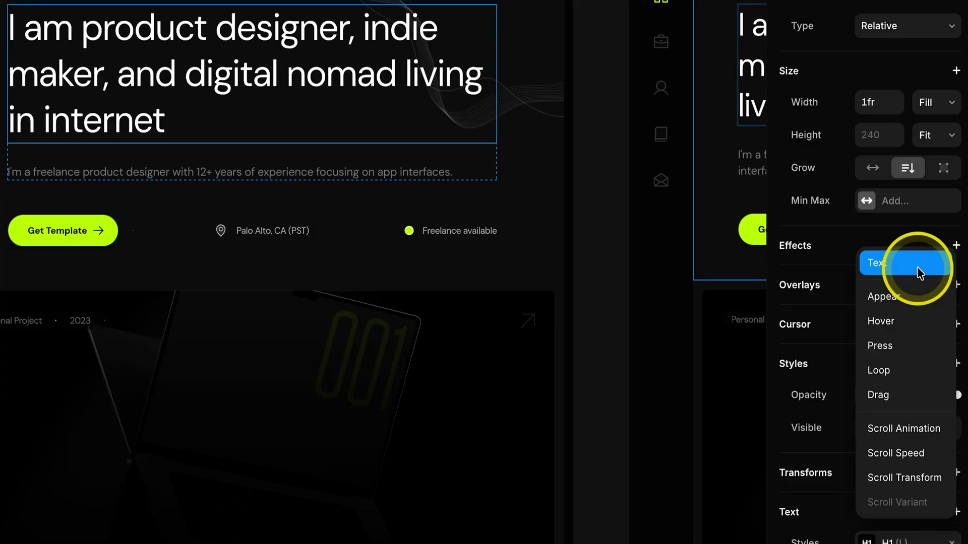
pyautogui.click(920, 273)
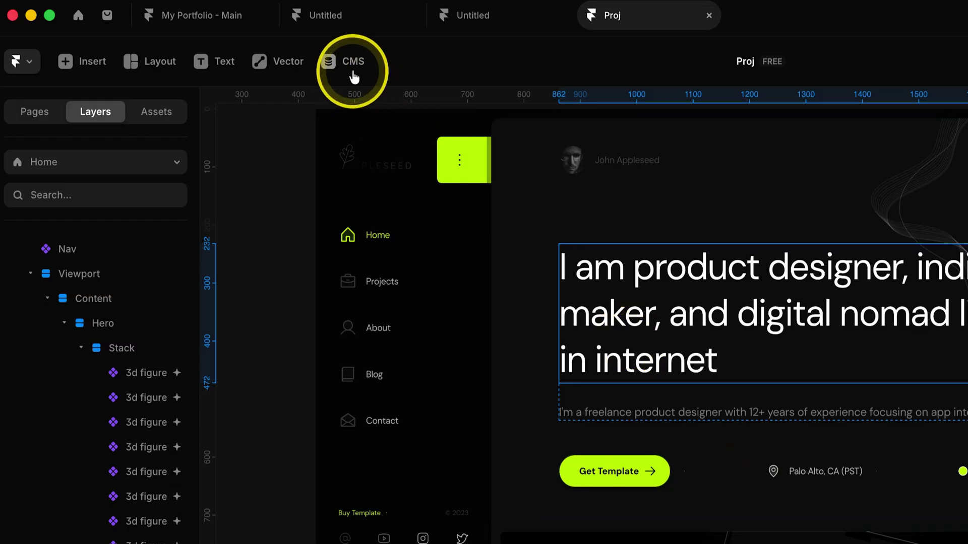
# - Browse the CMS projects, then inspect the Project Card component's primary variant and variables
pyautogui.click(353, 60)
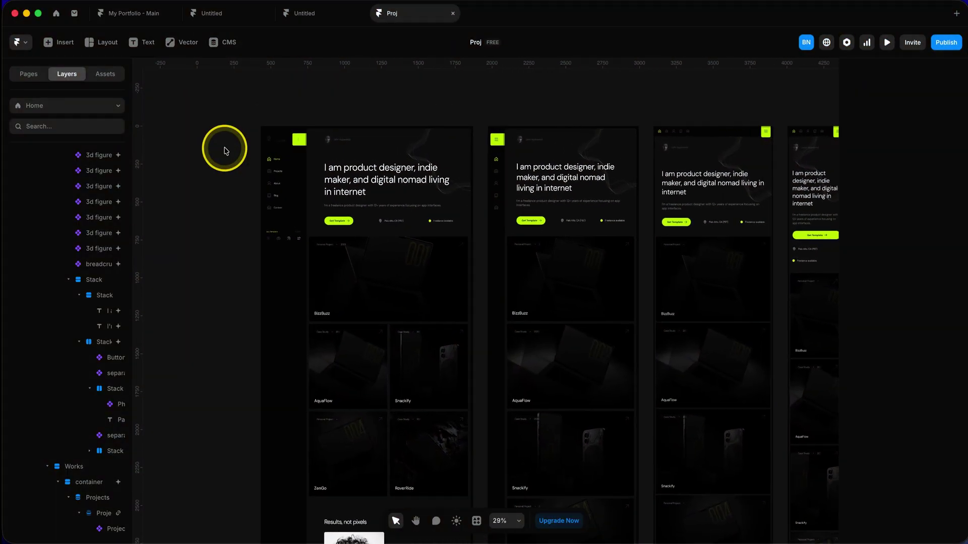
pyautogui.scroll(5, 224, 152)
pyautogui.click(377, 303)
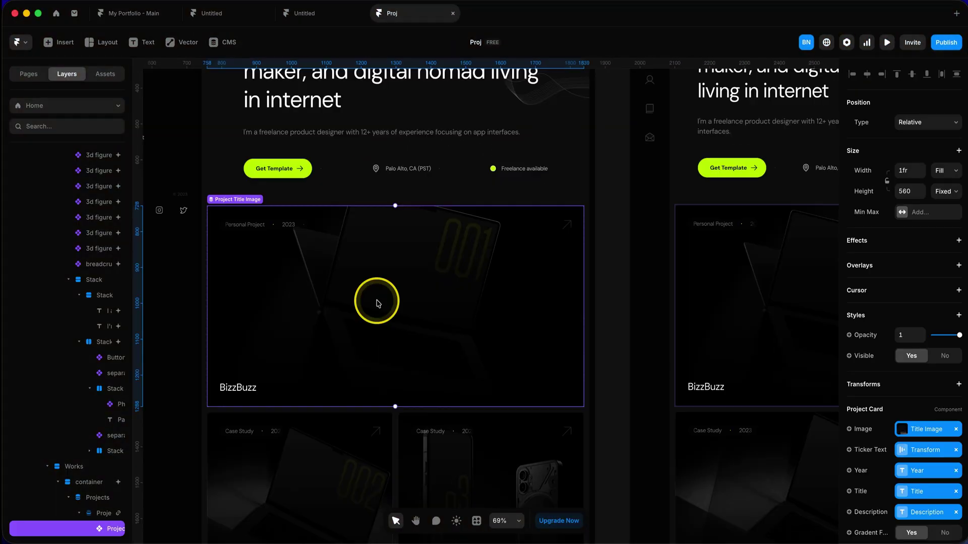
pyautogui.doubleClick(377, 302)
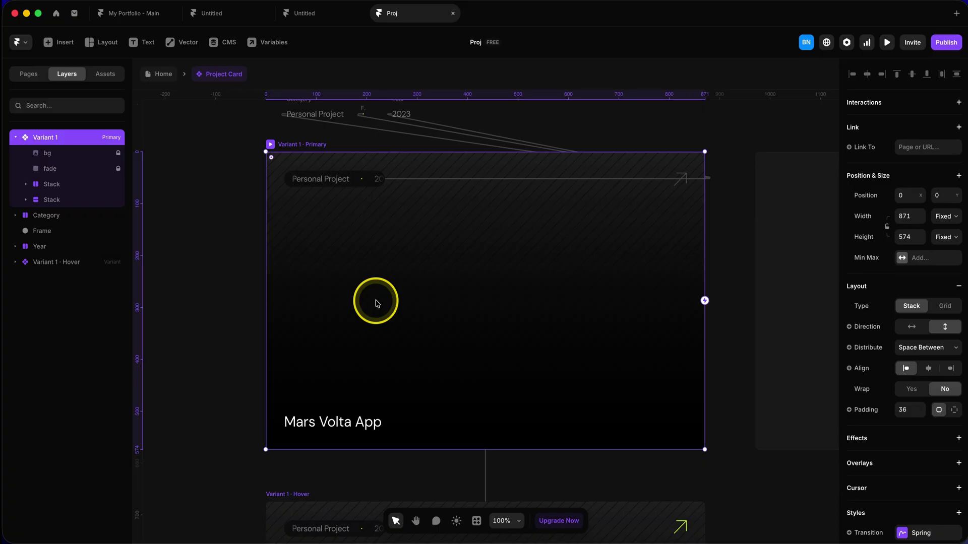
pyautogui.click(227, 287)
pyautogui.scroll(-3, 227, 289)
pyautogui.click(258, 187)
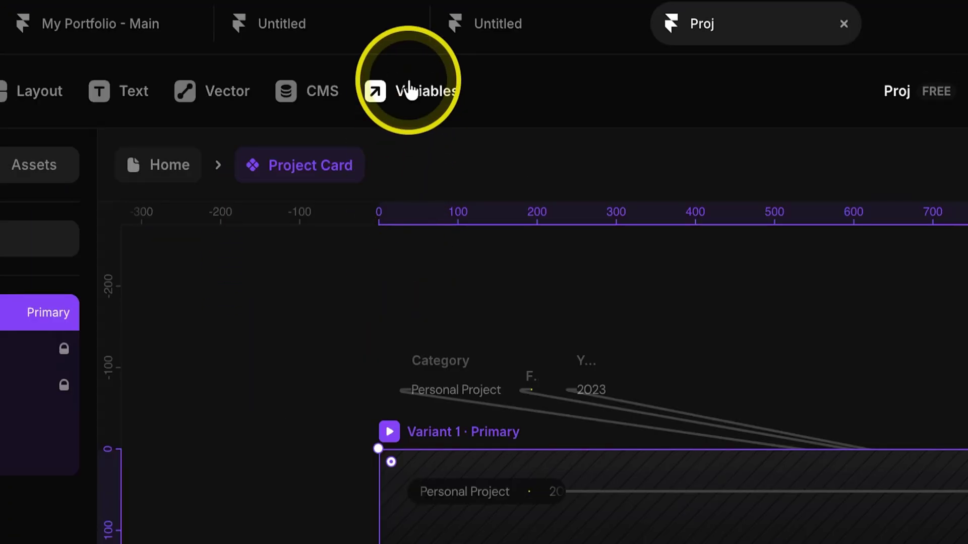
pyautogui.click(267, 42)
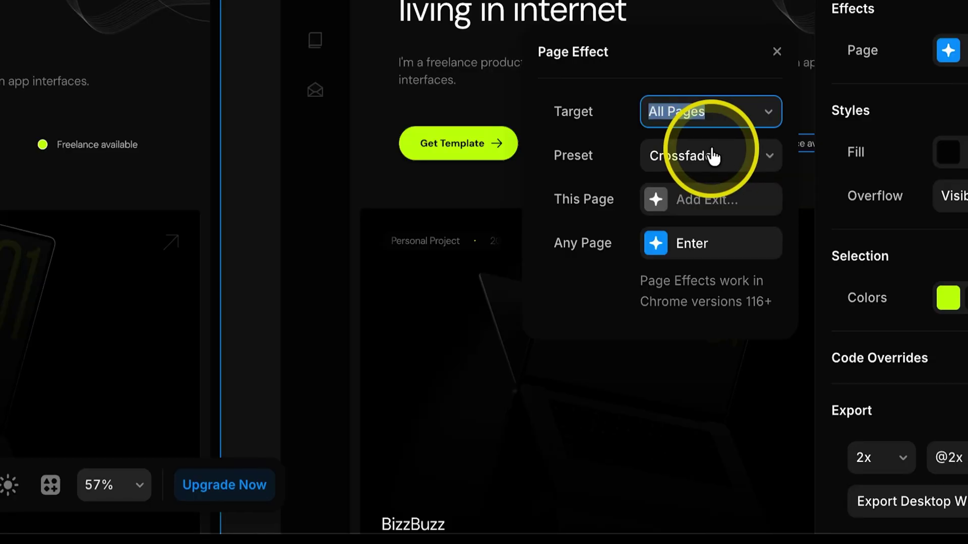
# - Apply the Shake text-effect preset, pick a colour-style colour, and preview in light mode
pyautogui.click(713, 156)
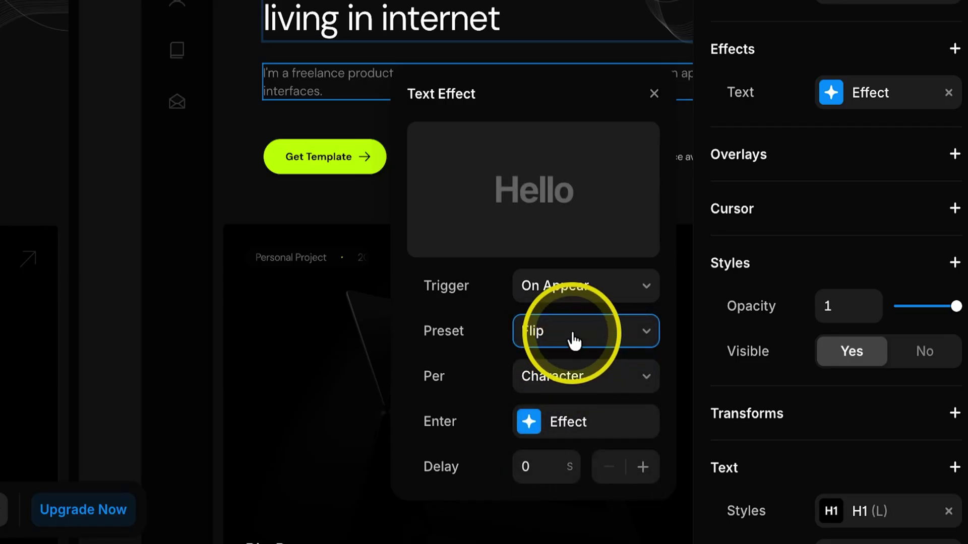
pyautogui.click(585, 329)
pyautogui.click(571, 355)
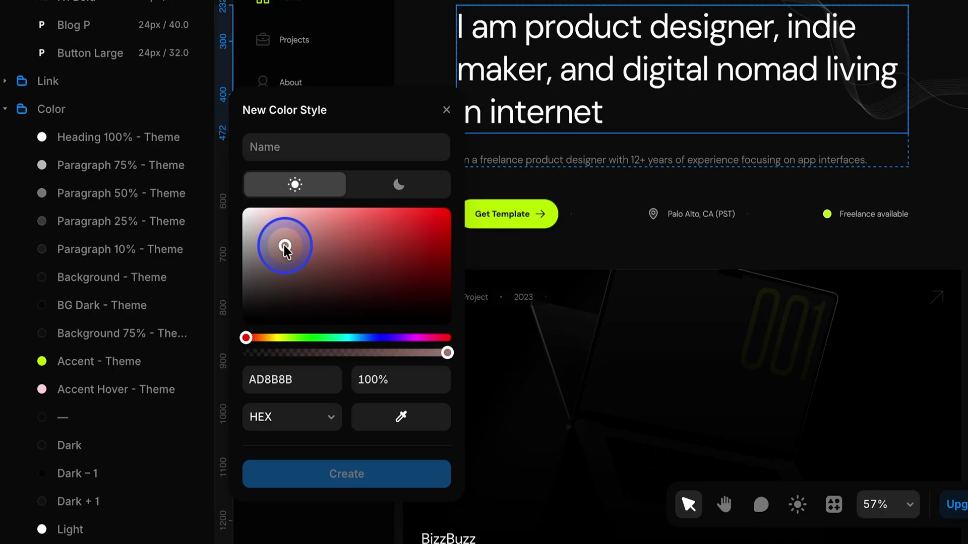
pyautogui.moveTo(281, 244); pyautogui.dragTo(273, 248)
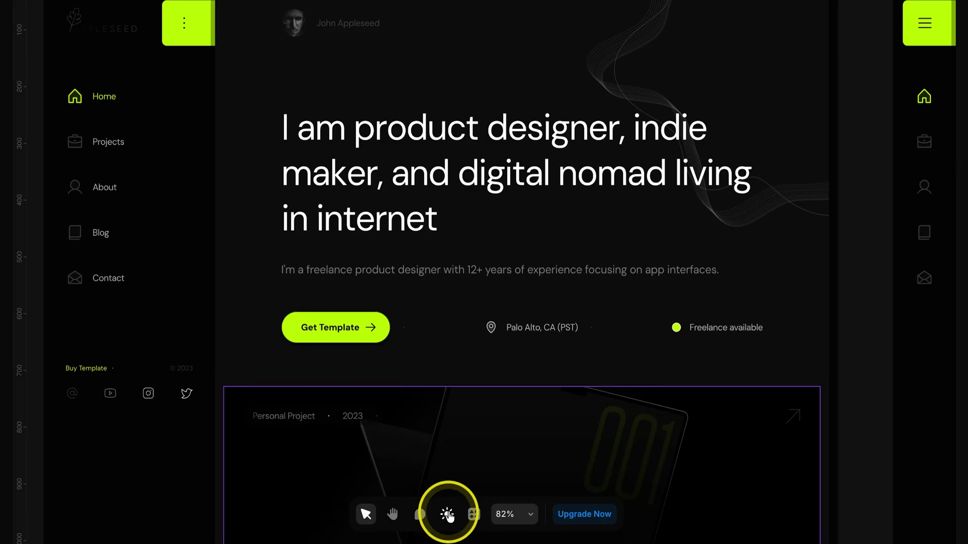
pyautogui.click(448, 514)
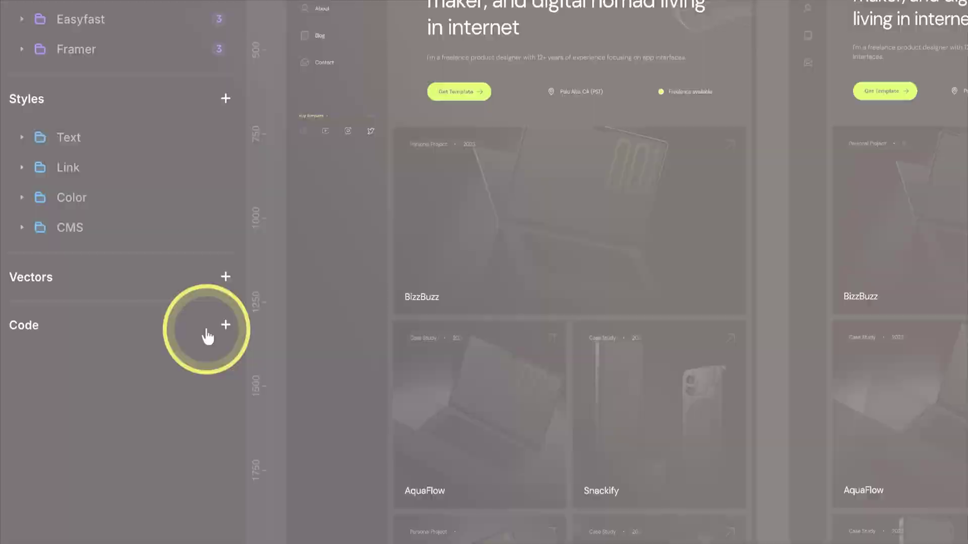
# - Check the code-file options, then insert a Phosphor icon and a Form Builder into Proj
pyautogui.click(225, 326)
pyautogui.click(236, 349)
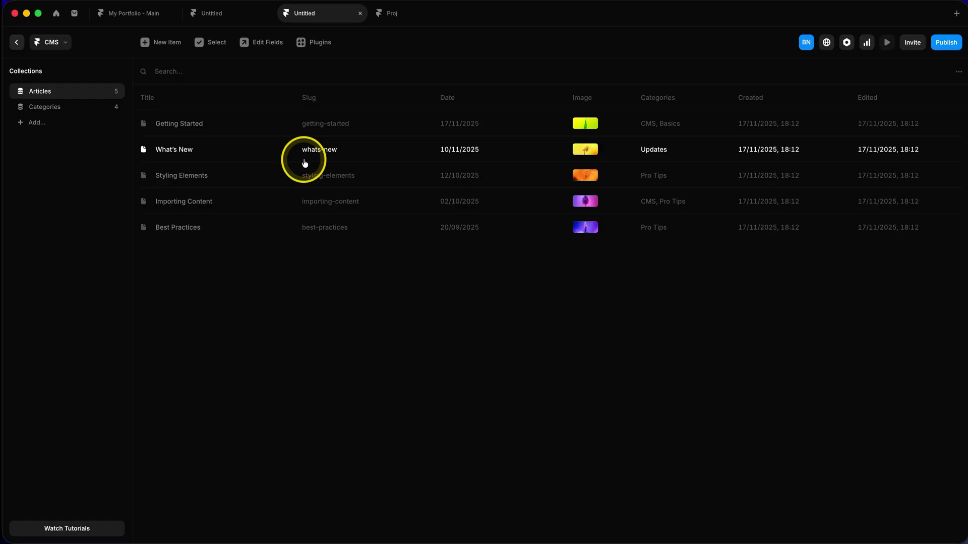
pyautogui.click(393, 21)
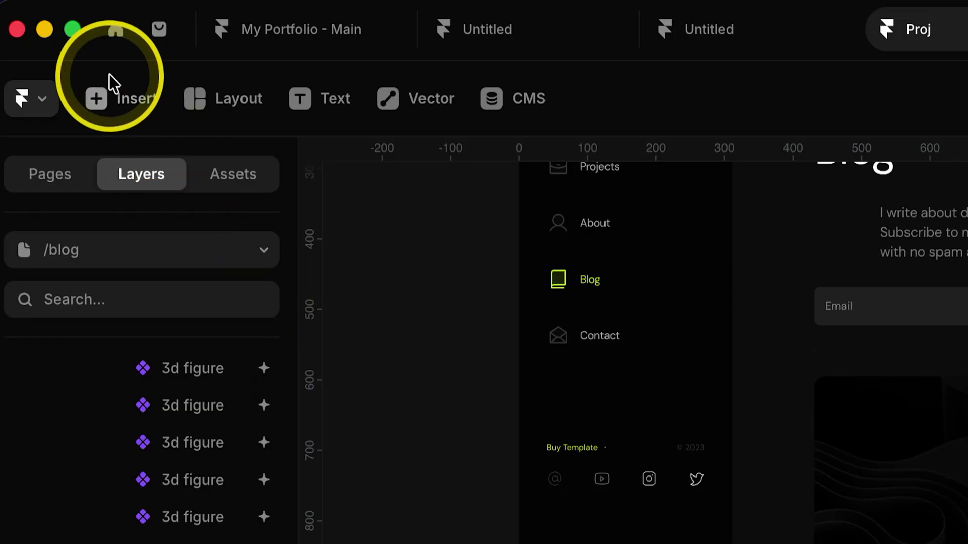
pyautogui.click(57, 42)
pyautogui.moveTo(91, 418)
pyautogui.click(227, 107)
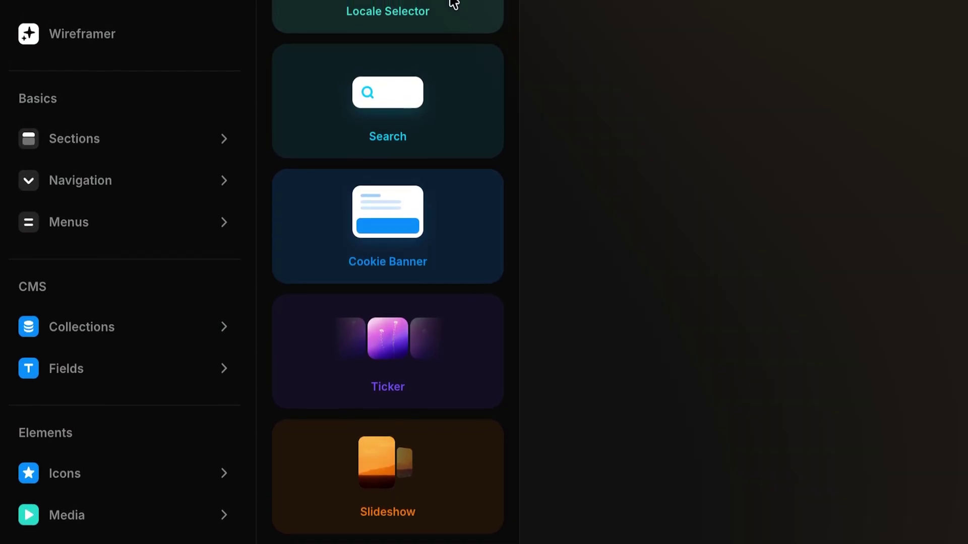
pyautogui.moveTo(233, 146); pyautogui.dragTo(382, 250)
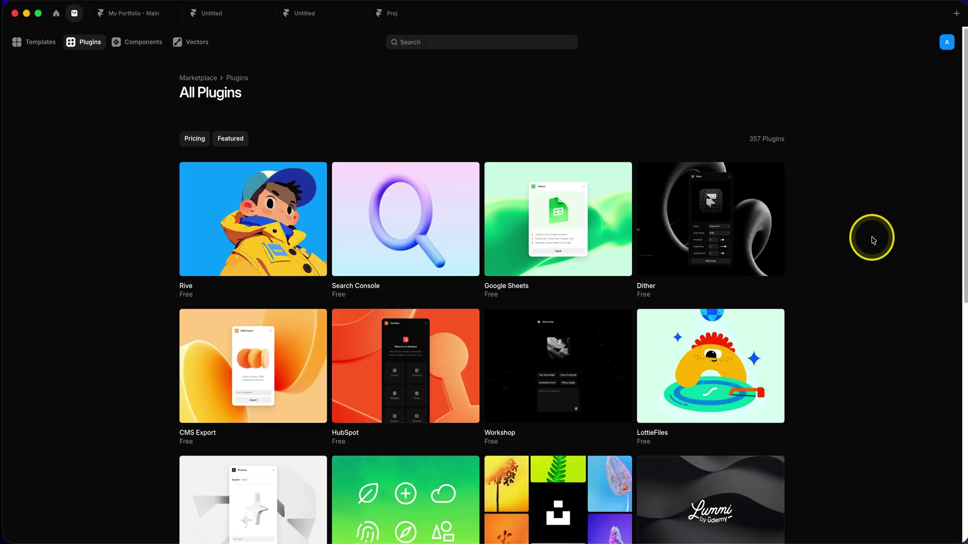
# - Scroll the All Plugins listing, then deselect the My Process section on the Proj canvas
pyautogui.scroll(-3, 872, 240)
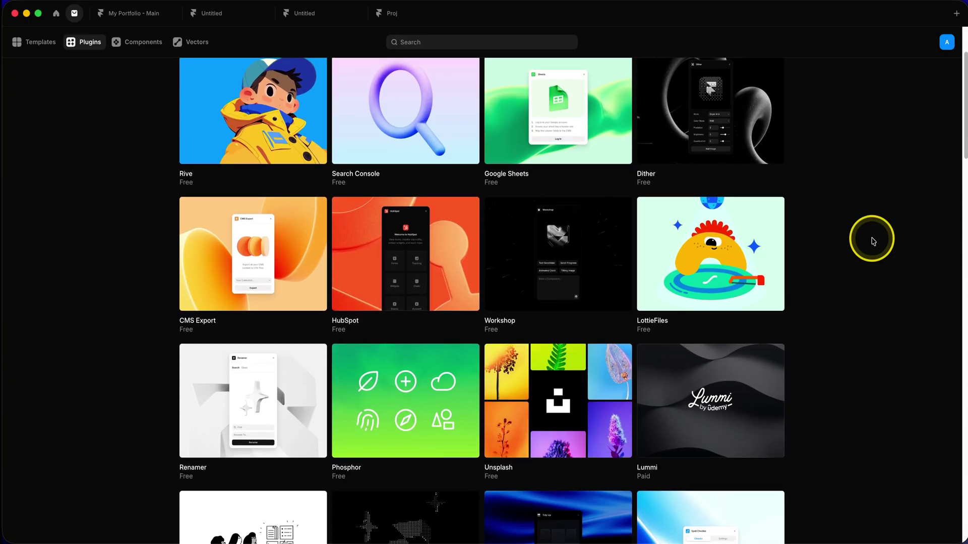
pyautogui.scroll(-5, 872, 241)
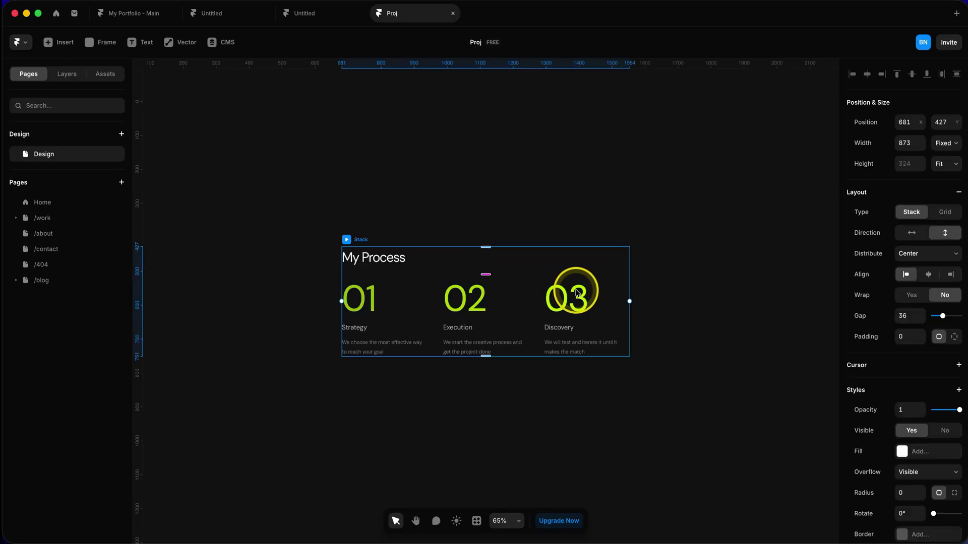
pyautogui.click(700, 285)
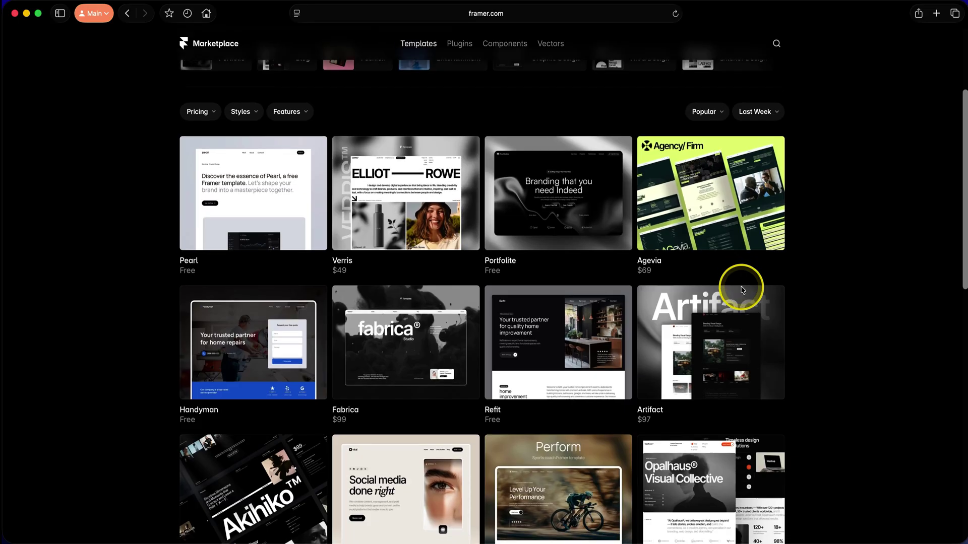
pyautogui.scroll(-3, 742, 291)
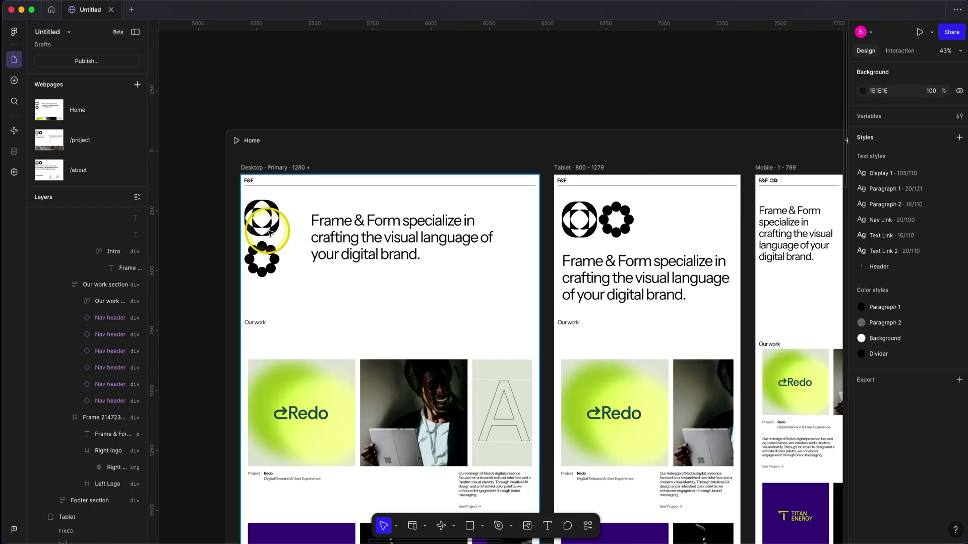
# - Shift the hero heading about 110 px left, select the logo, and open the /project webpage
pyautogui.click(343, 240)
pyautogui.moveTo(360, 265); pyautogui.dragTo(331, 266)
pyautogui.click(163, 229)
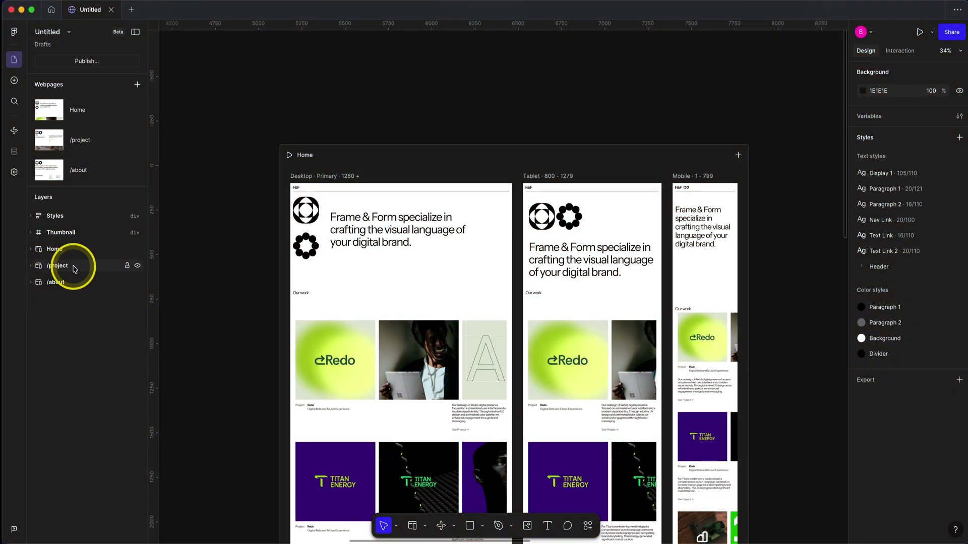
pyautogui.click(75, 269)
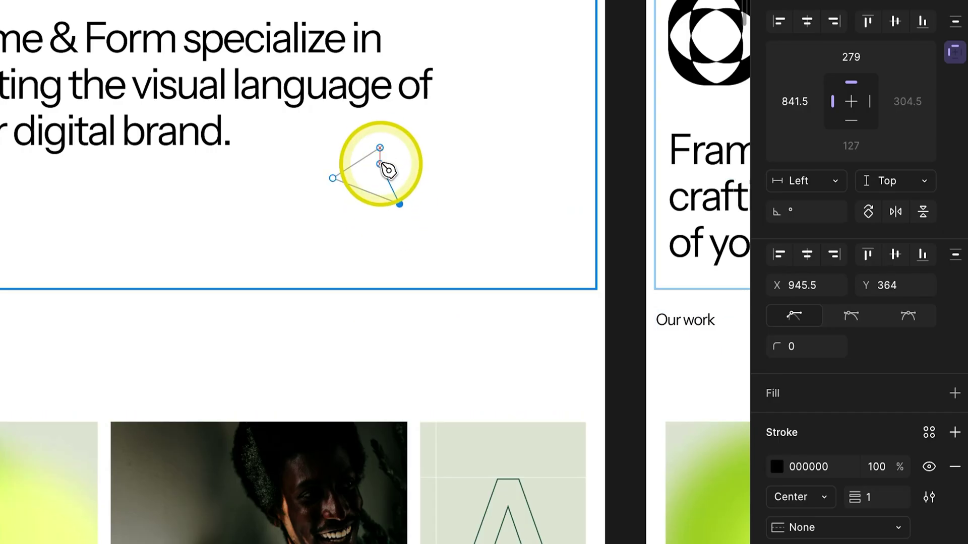
# - Close a pen path into a pure red triangle and widen the SOCIAL list spacing to 20
pyautogui.click(380, 148)
pyautogui.click(954, 393)
pyautogui.moveTo(725, 416); pyautogui.dragTo(782, 367)
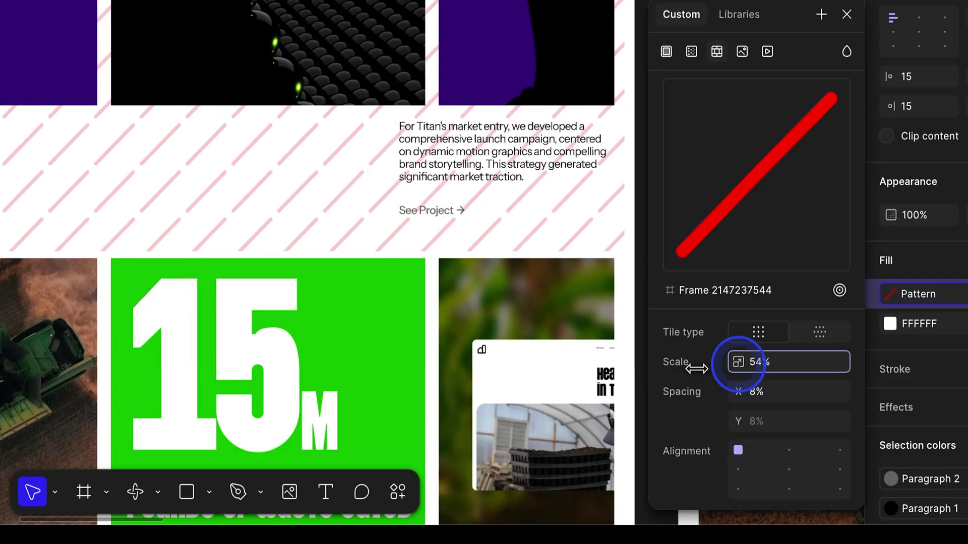
pyautogui.moveTo(741, 363); pyautogui.dragTo(648, 368)
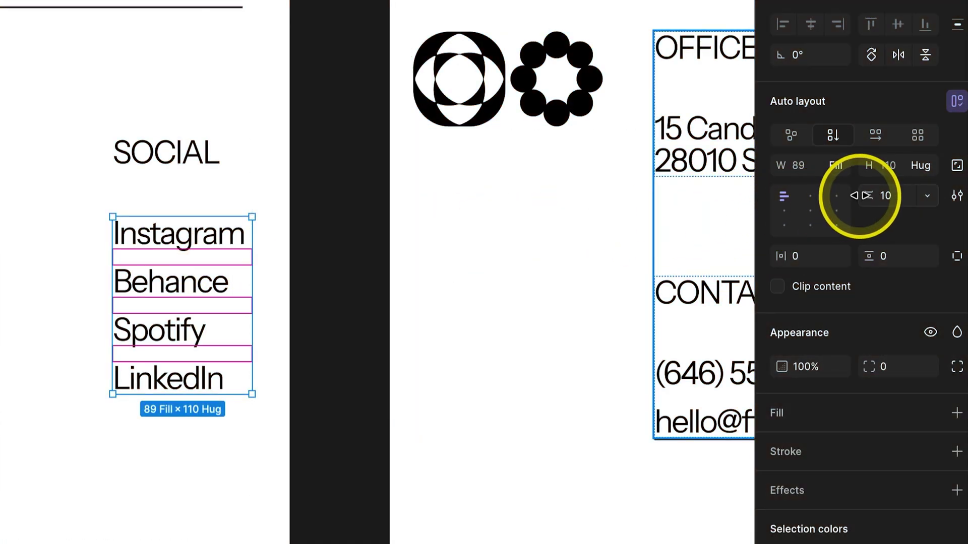
pyautogui.moveTo(861, 195)
pyautogui.mouseDown()
pyautogui.moveTo(880, 196)
pyautogui.moveTo(866, 195)
pyautogui.mouseUp()
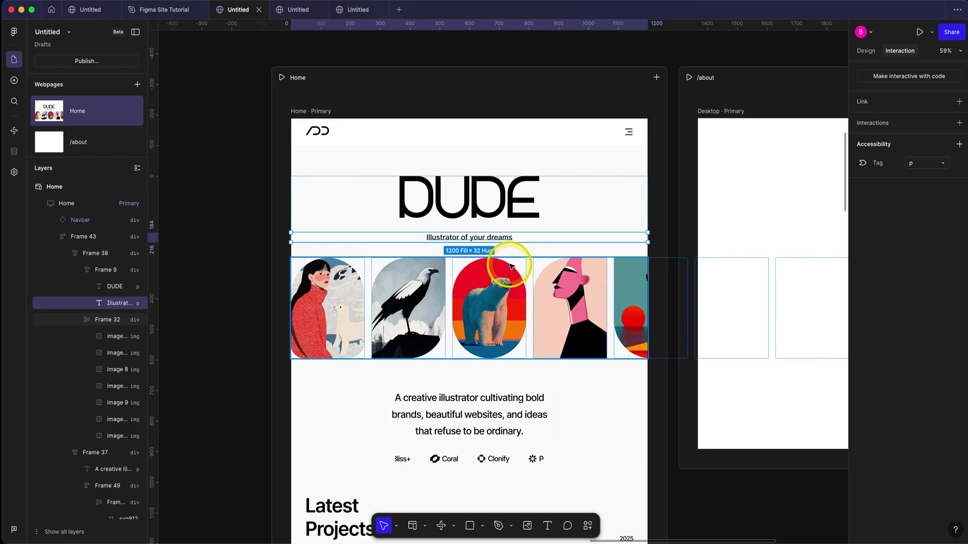
# - Give DUDE a Reveal in-view entrance (0% opacity, 64 offset, Ease out, 600ms) and preview it
pyautogui.click(534, 202)
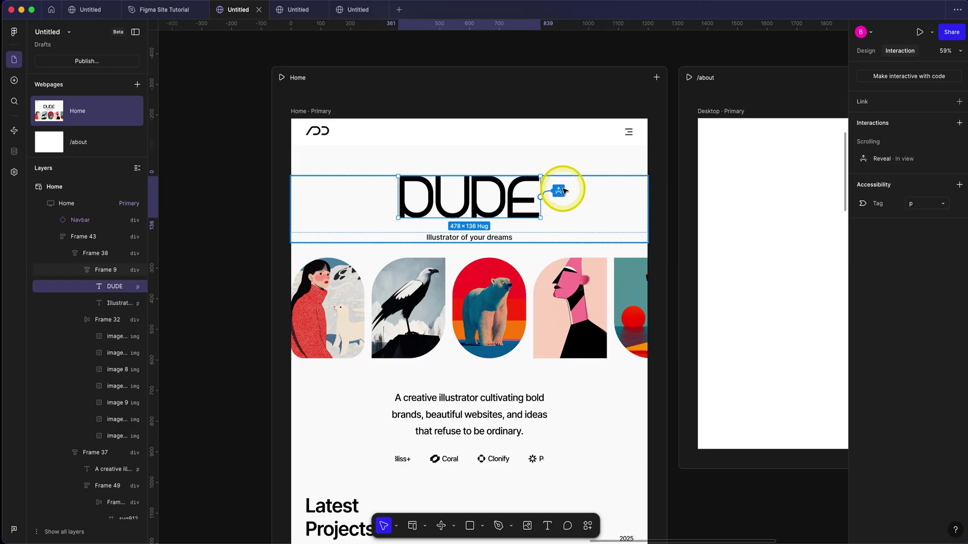
pyautogui.click(558, 190)
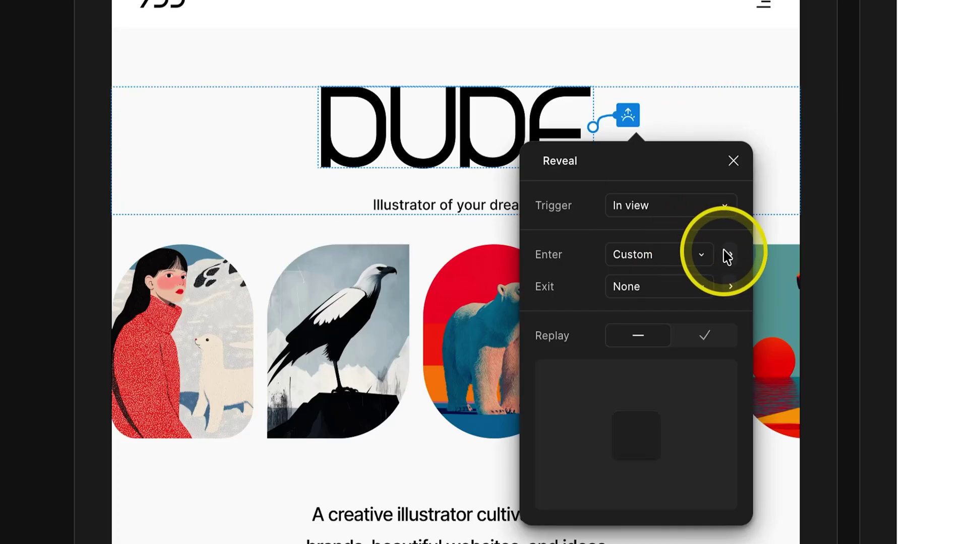
pyautogui.click(611, 263)
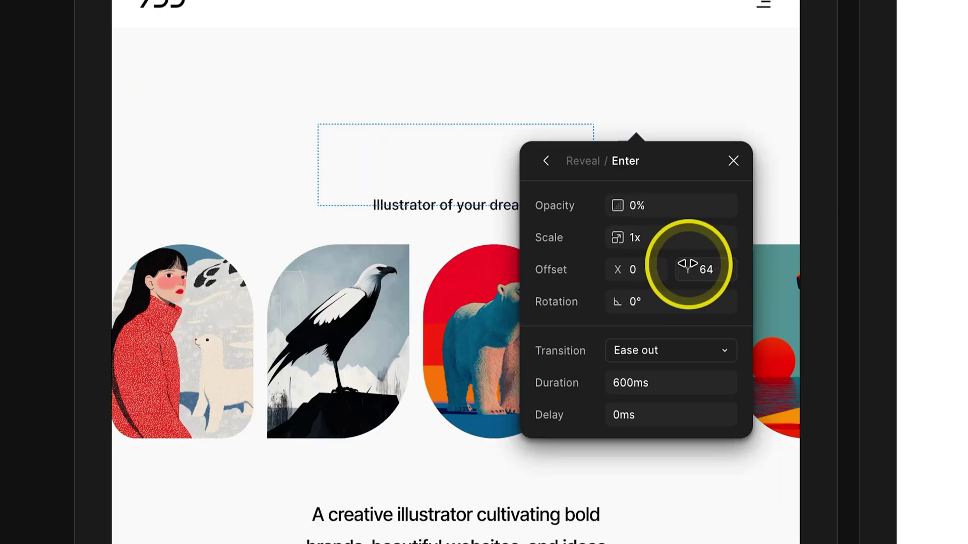
pyautogui.click(912, 37)
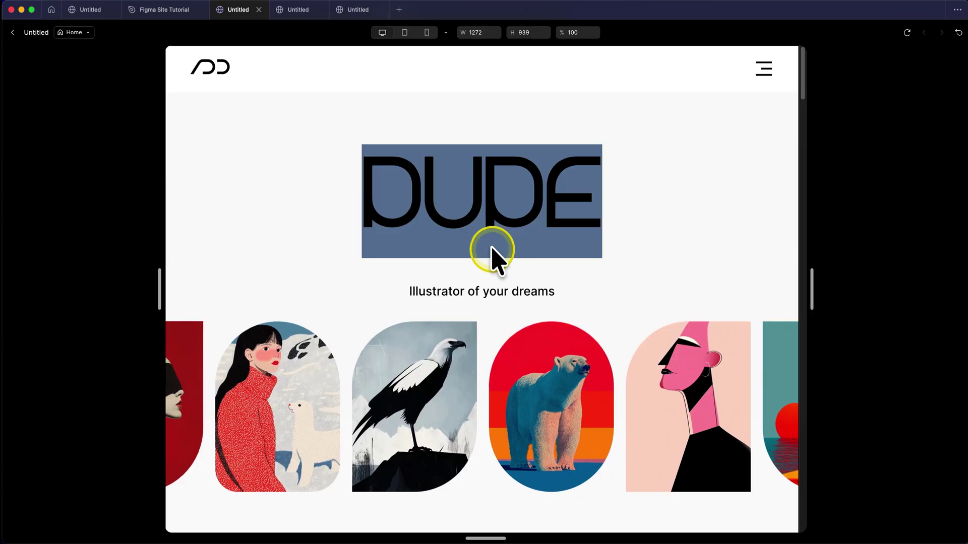
pyautogui.press('Escape')
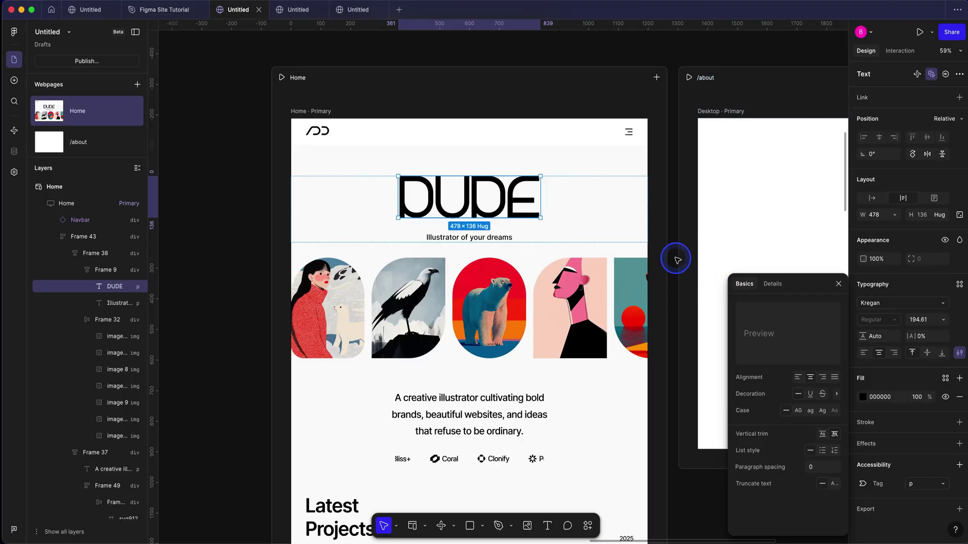
# - Zoom out to all frames and inspect the Default and Hovered Project card variants
pyautogui.click(677, 260)
pyautogui.hotkey('shift', '1')
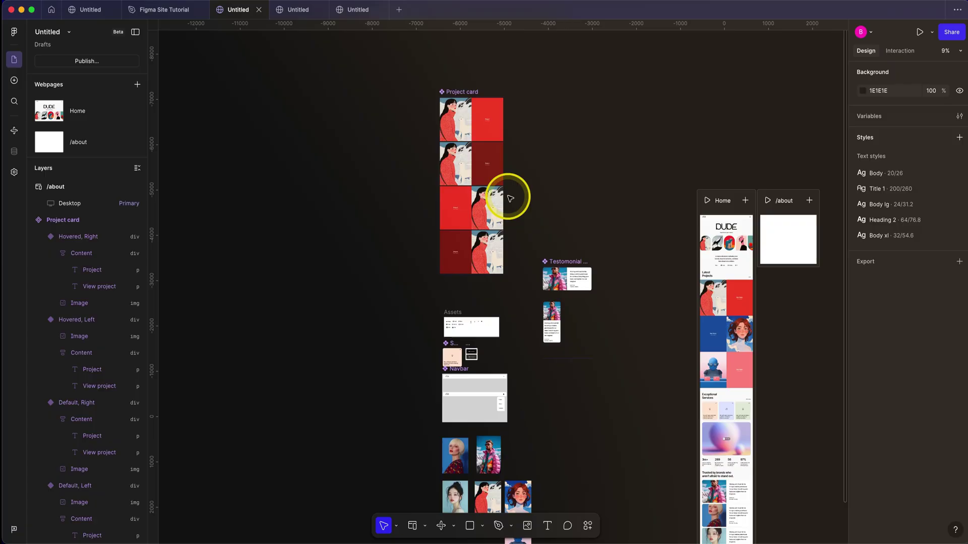
pyautogui.scroll(5, 477, 74)
pyautogui.scroll(-4, 480, 75)
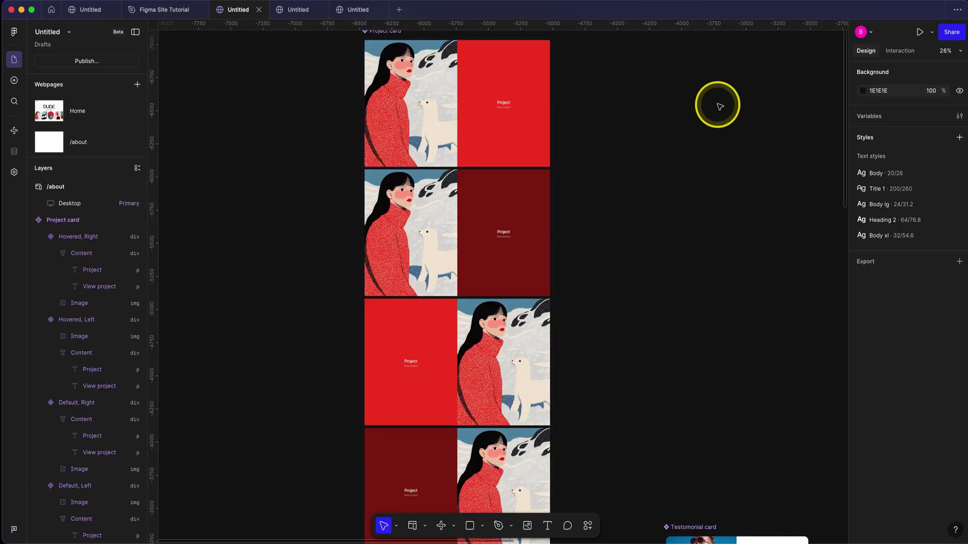
pyautogui.click(527, 118)
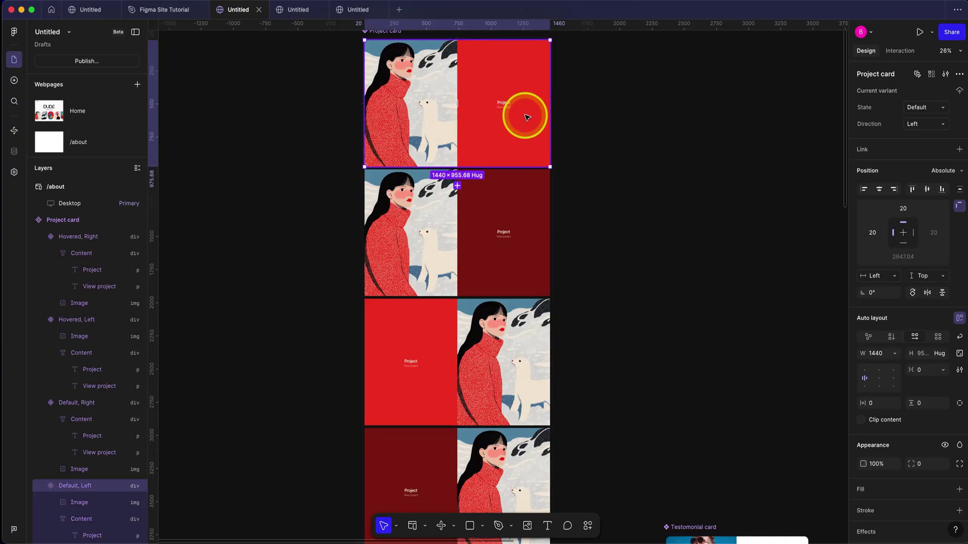
pyautogui.click(504, 225)
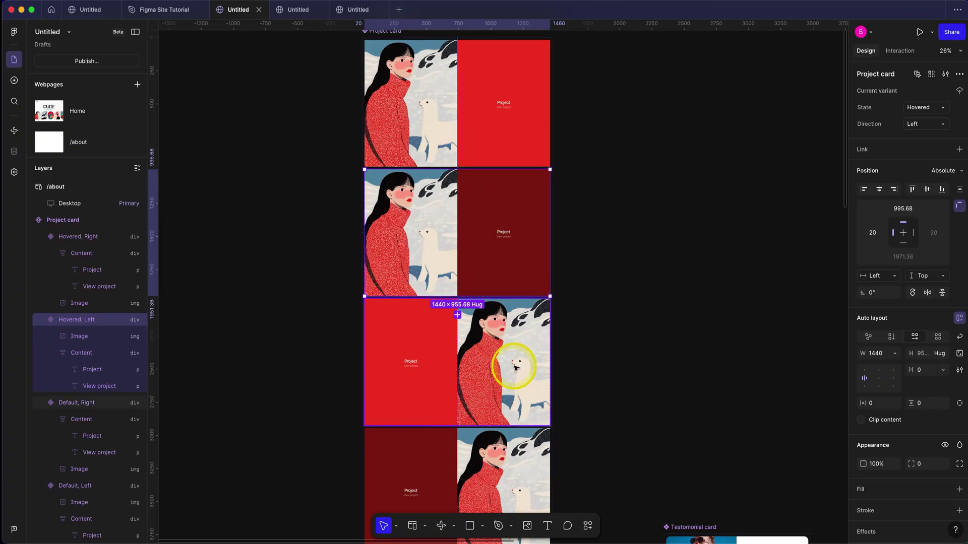
# - Scroll through a live preview, then check the testimonial portrait's fill mode, leaving it on Fill
pyautogui.hscroll(10, 681, 276)
pyautogui.scroll(-8, 681, 276)
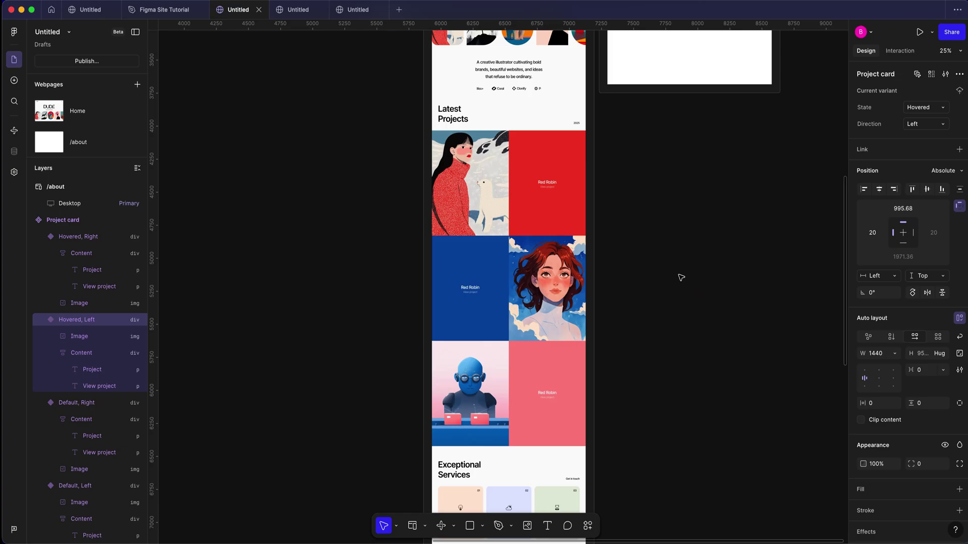
pyautogui.scroll(10, 681, 278)
pyautogui.click(919, 31)
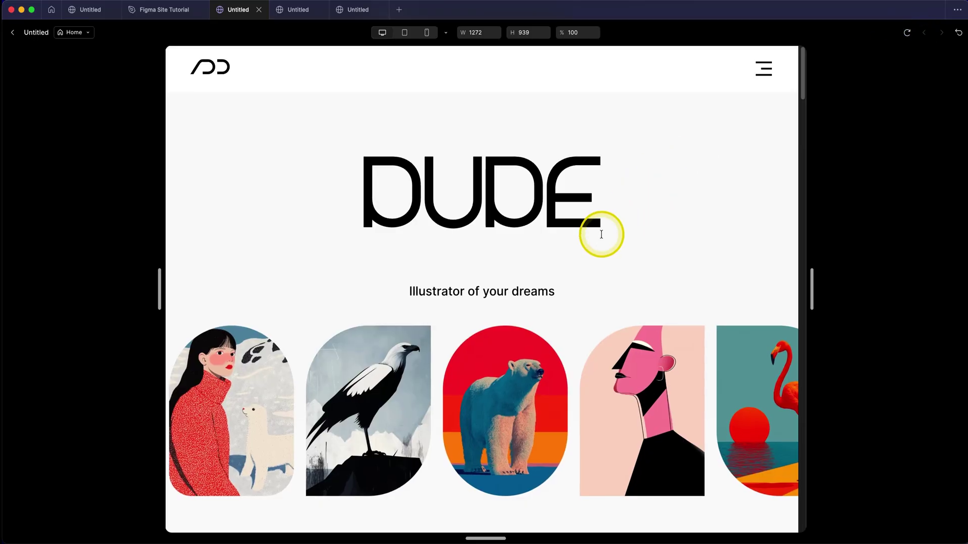
pyautogui.scroll(-5, 601, 234)
pyautogui.scroll(-5, 601, 234)
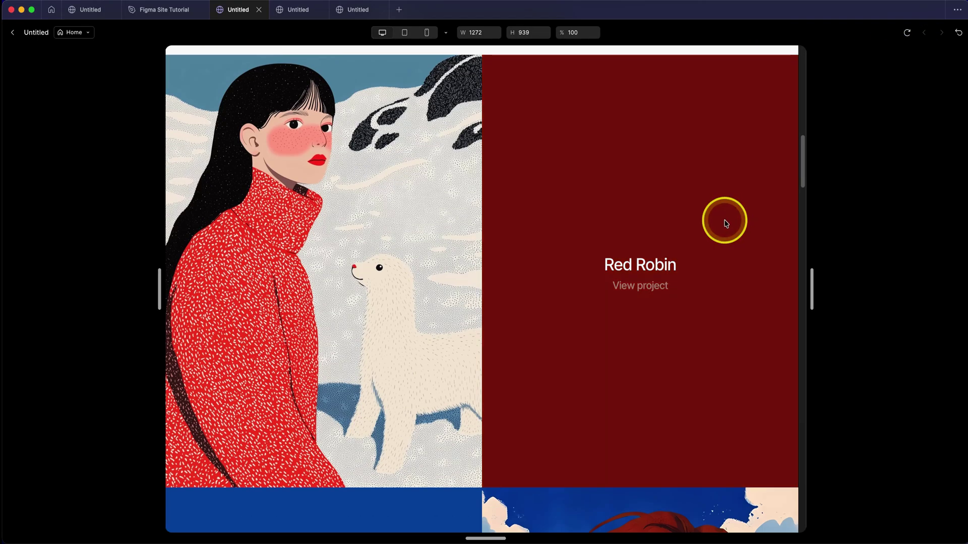
pyautogui.scroll(-6, 726, 221)
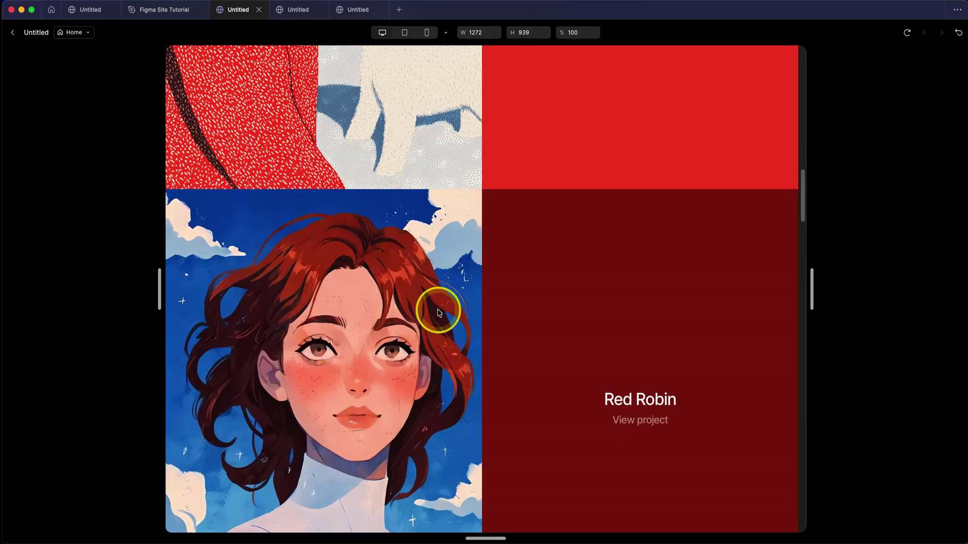
pyautogui.click(924, 210)
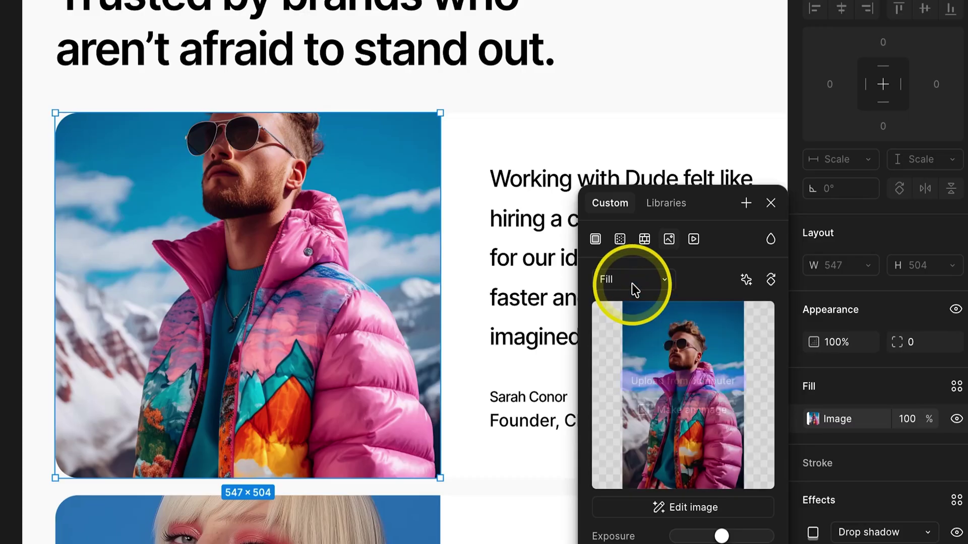
pyautogui.click(759, 278)
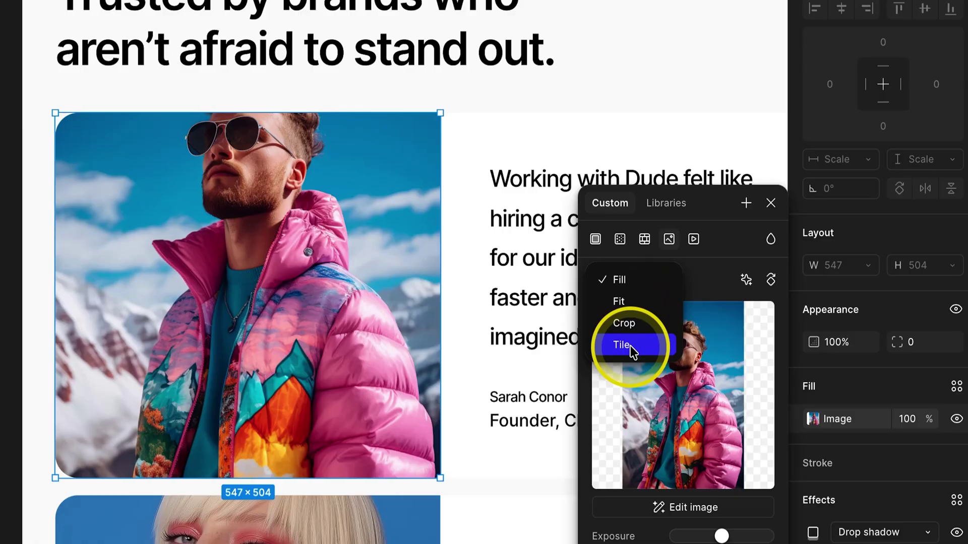
pyautogui.press('Escape')
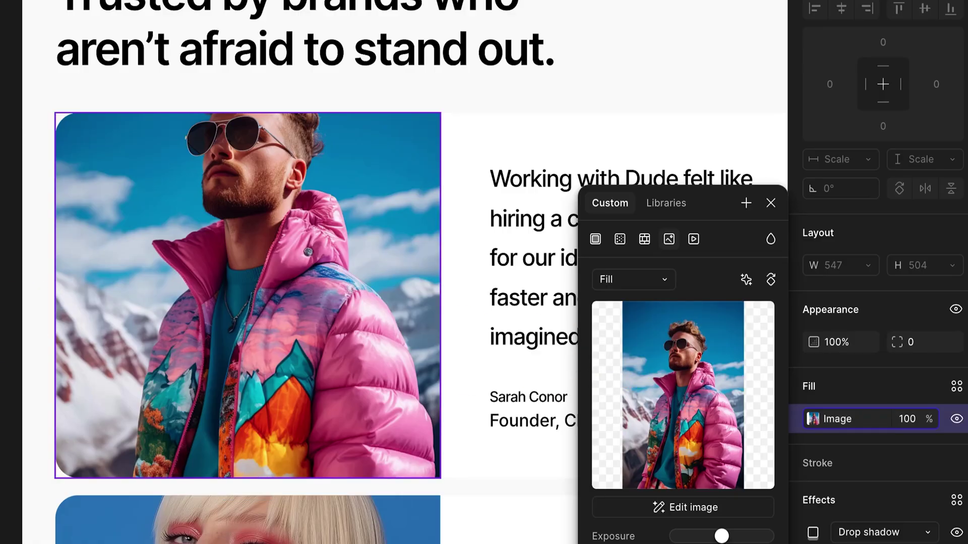
# - List the Home breakpoint's addable interactions, then show the Remove background, Boost resolution and Make an image actions
pyautogui.press('Escape')
pyautogui.scroll(15, 5, 292)
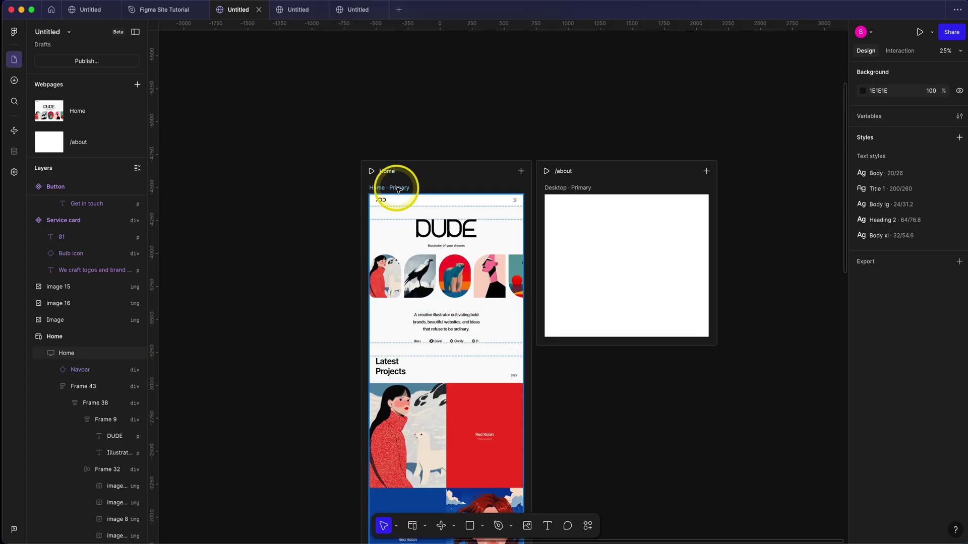
pyautogui.click(398, 189)
pyautogui.click(893, 50)
pyautogui.click(959, 73)
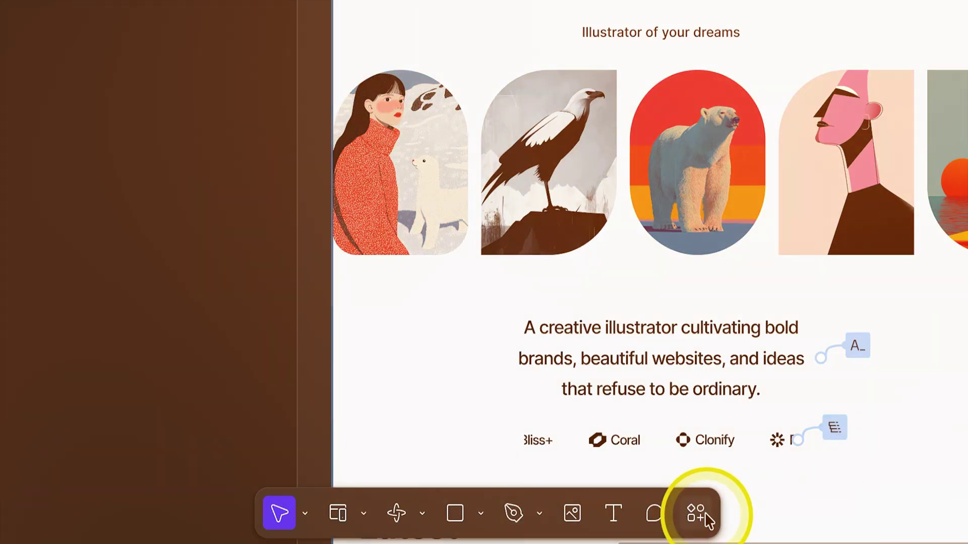
pyautogui.click(696, 514)
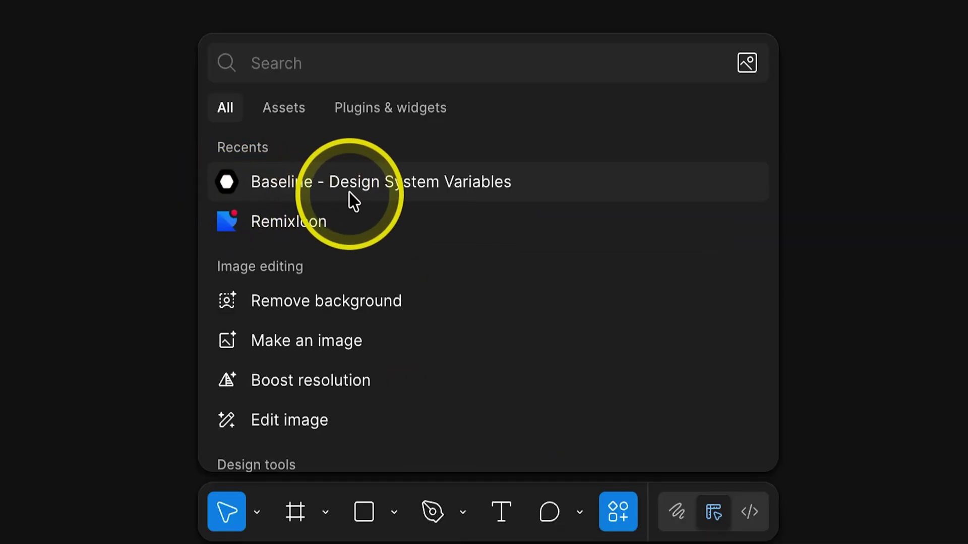
# - In the Baseline plugin, regenerate the palette twice and generate text styles with base font size 22
pyautogui.click(403, 196)
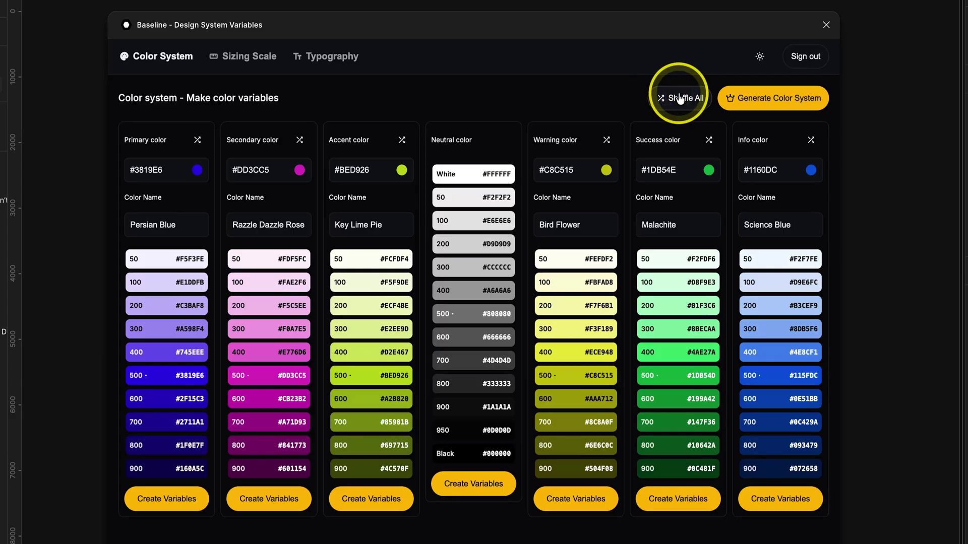
pyautogui.click(661, 99)
pyautogui.click(662, 98)
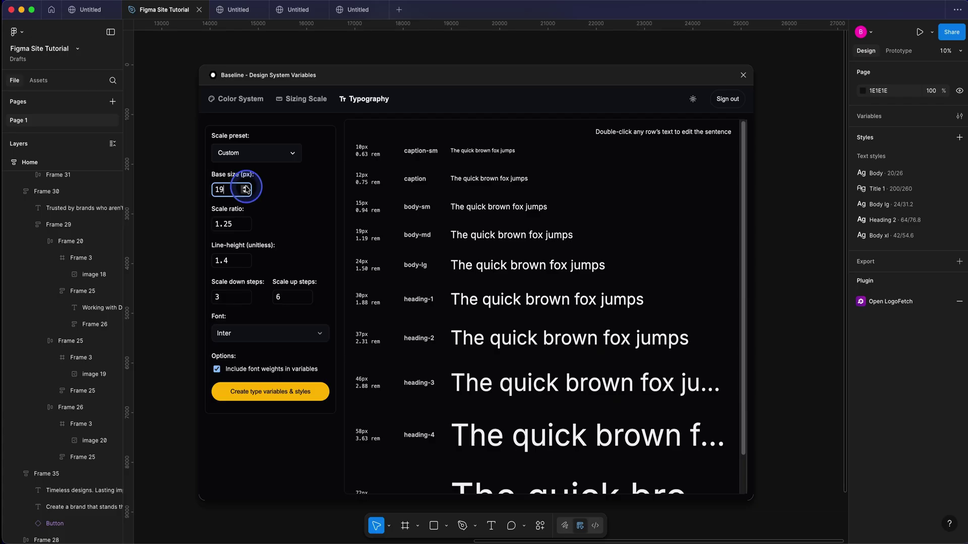
pyautogui.click(245, 187)
pyautogui.click(245, 187)
pyautogui.click(245, 187)
pyautogui.click(291, 402)
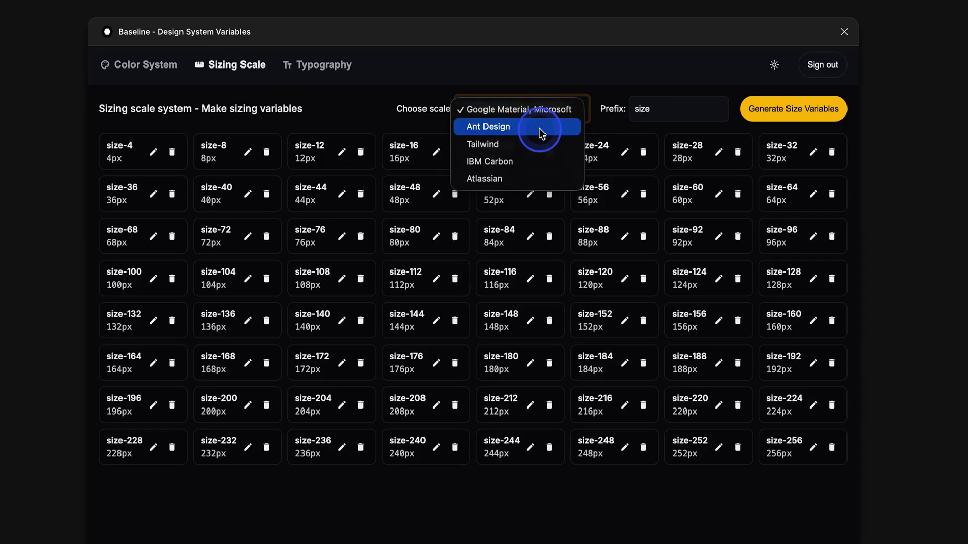
# - Create size variables from the Tailwind sizing scale
pyautogui.click(541, 125)
pyautogui.click(553, 104)
pyautogui.click(547, 133)
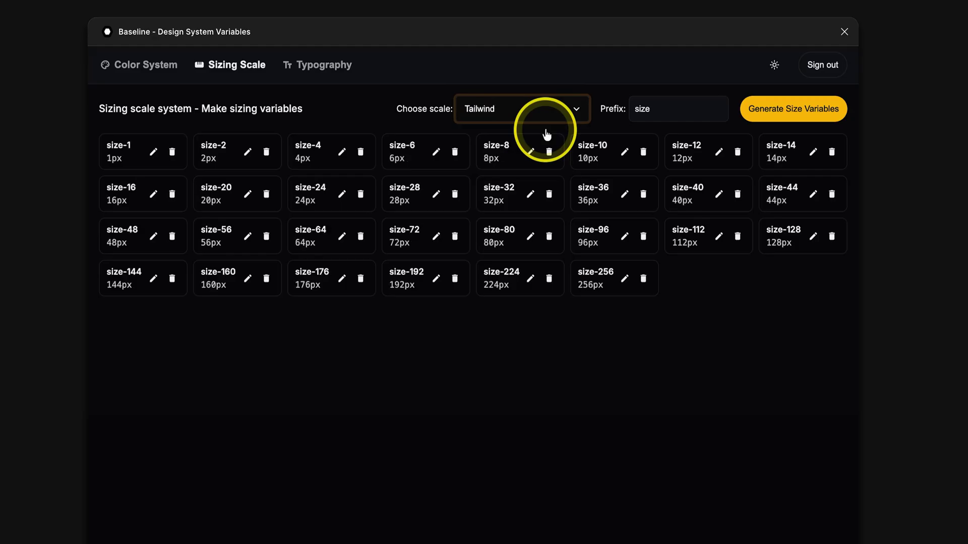
pyautogui.click(788, 125)
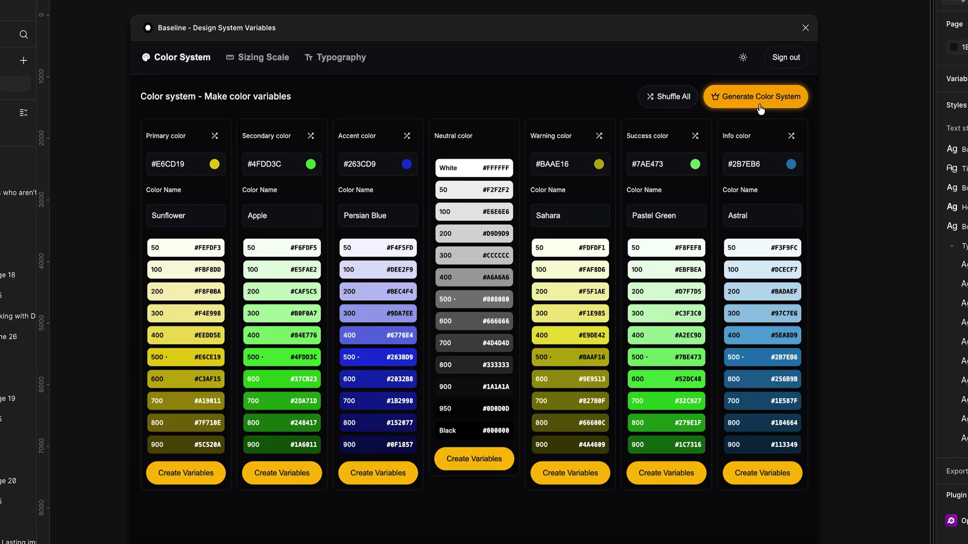
# - Switch the local variables to the Alias collection and select the primary 500 shade
pyautogui.click(960, 116)
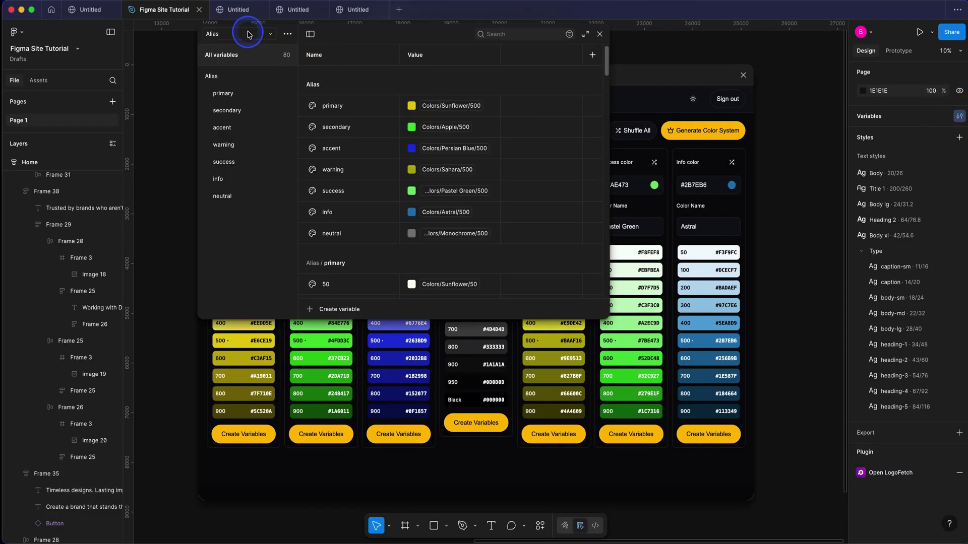
pyautogui.click(249, 35)
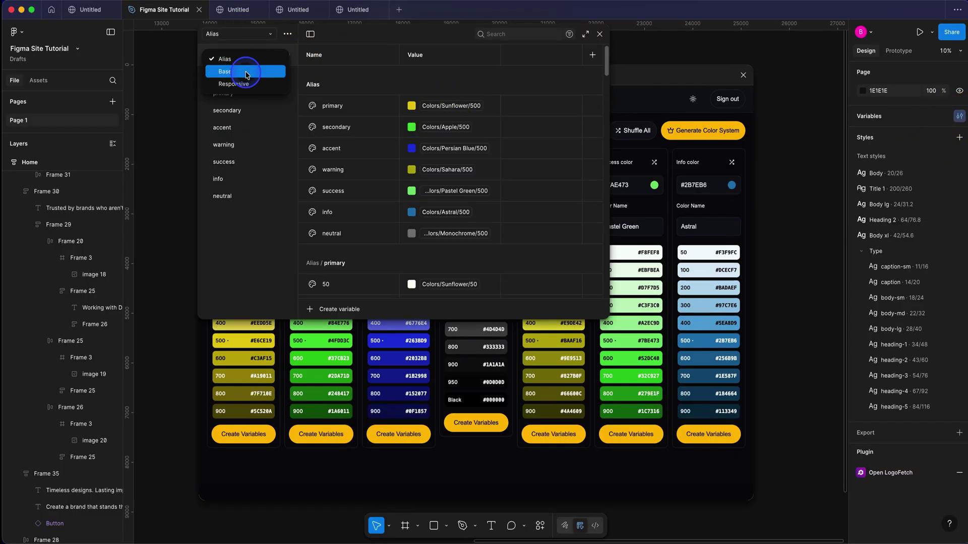
pyautogui.click(247, 74)
pyautogui.click(251, 37)
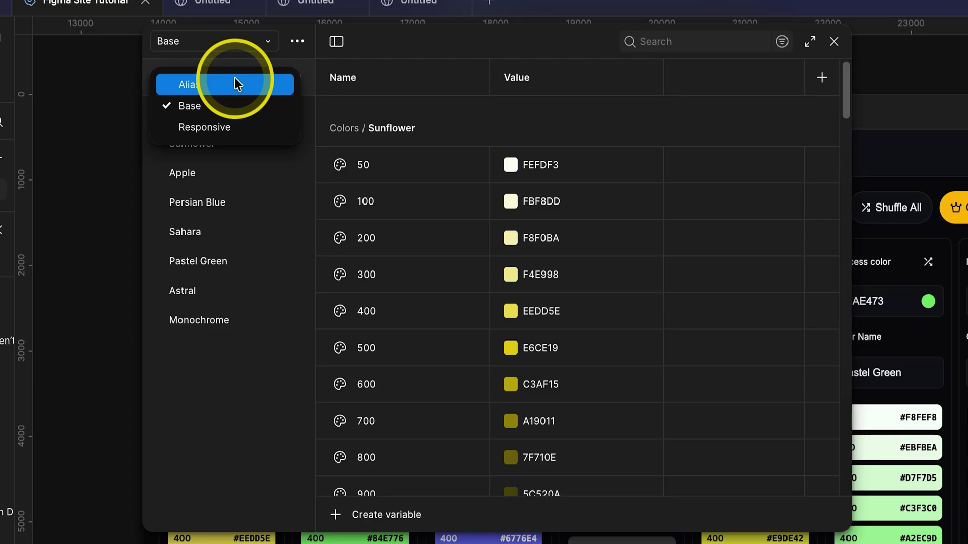
pyautogui.click(235, 81)
pyautogui.scroll(-6, 587, 190)
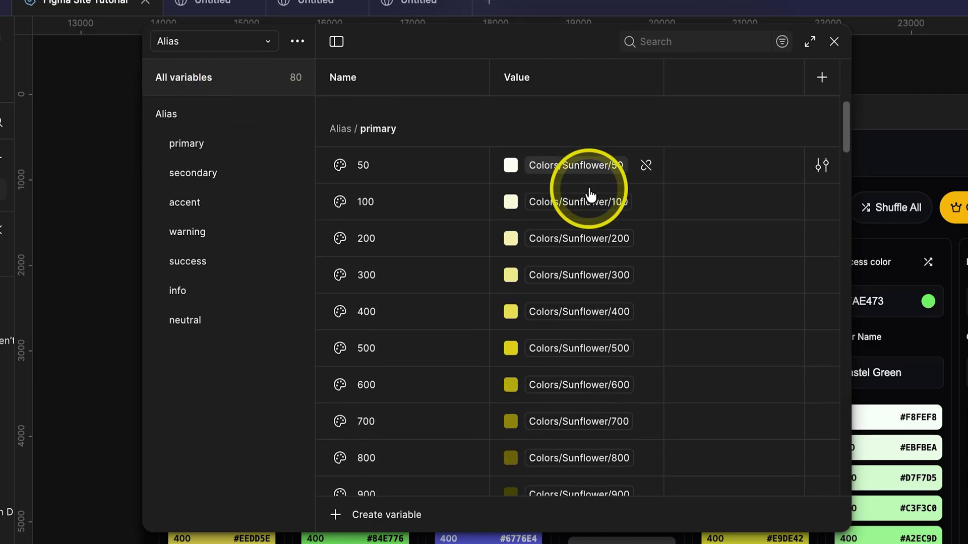
pyautogui.scroll(-3, 589, 194)
pyautogui.click(394, 237)
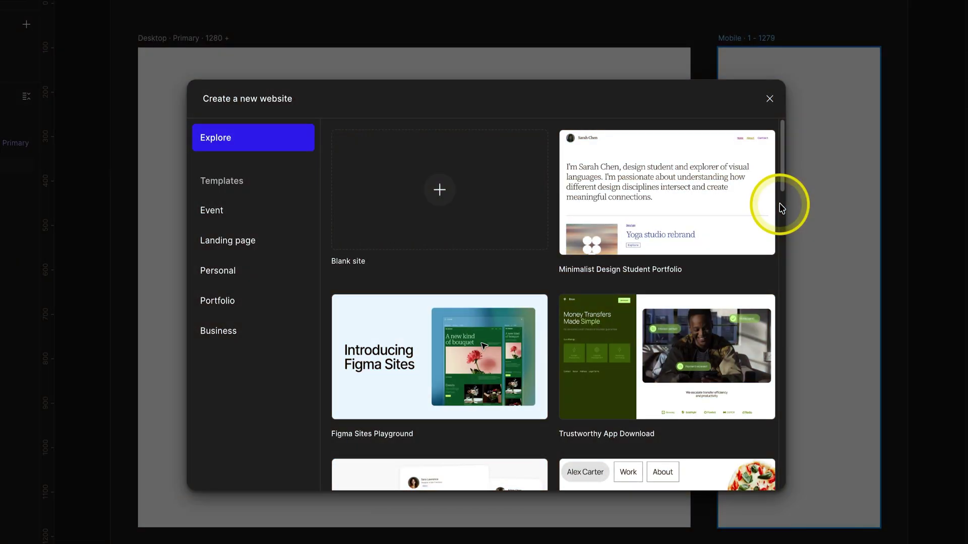
# - Scroll the new-website template grid down to Redo Brand Guidelines and Rhythm Ballet
pyautogui.scroll(-10, 781, 208)
pyautogui.scroll(-15, 780, 208)
pyautogui.scroll(-5, 781, 208)
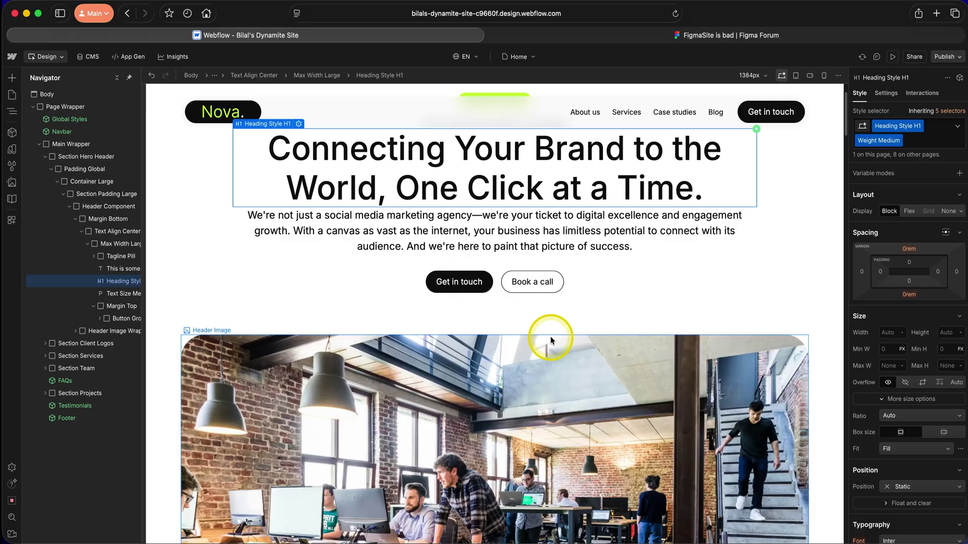
pyautogui.scroll(-5, 549, 336)
# - Place a V Flex block above the hero heading and drop a Text Block inside it
pyautogui.scroll(20, 550, 337)
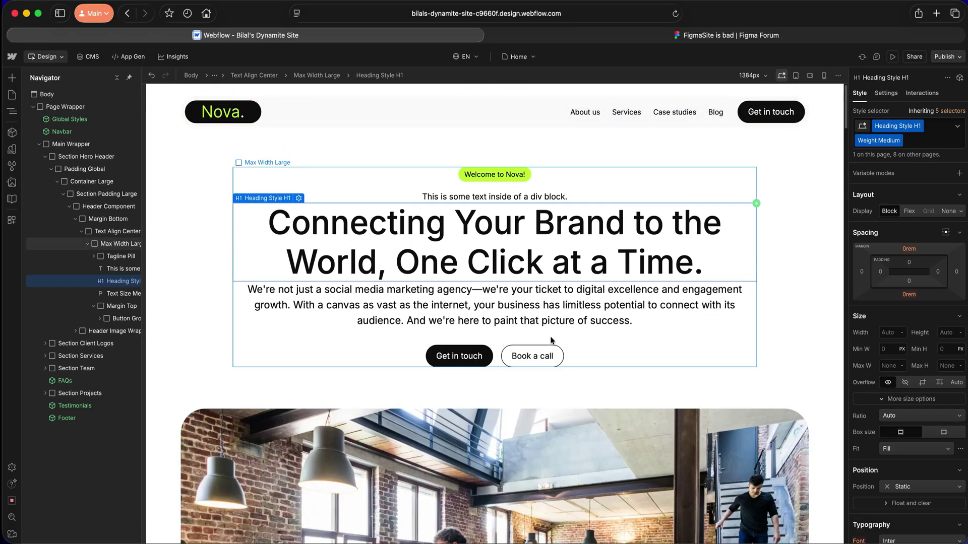
pyautogui.click(12, 77)
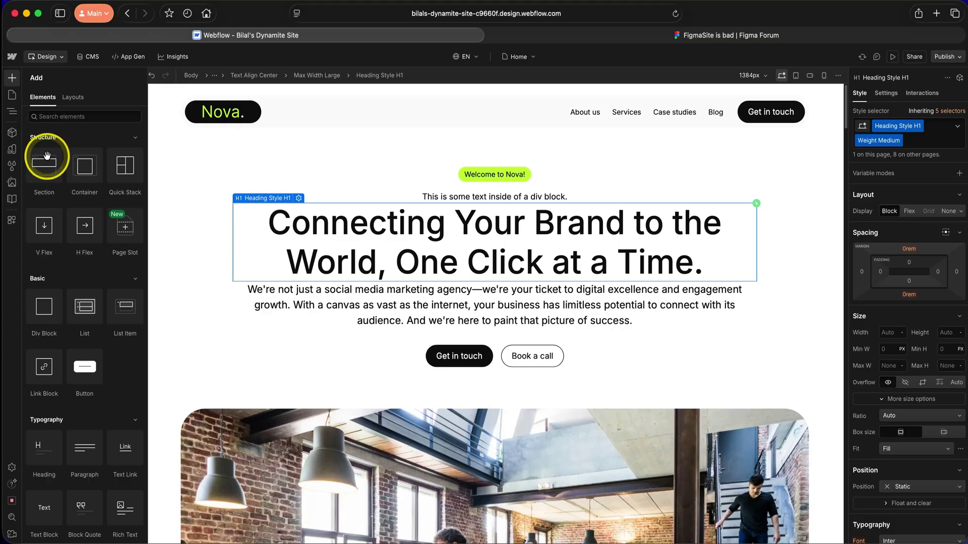
pyautogui.moveTo(45, 233); pyautogui.dragTo(374, 211)
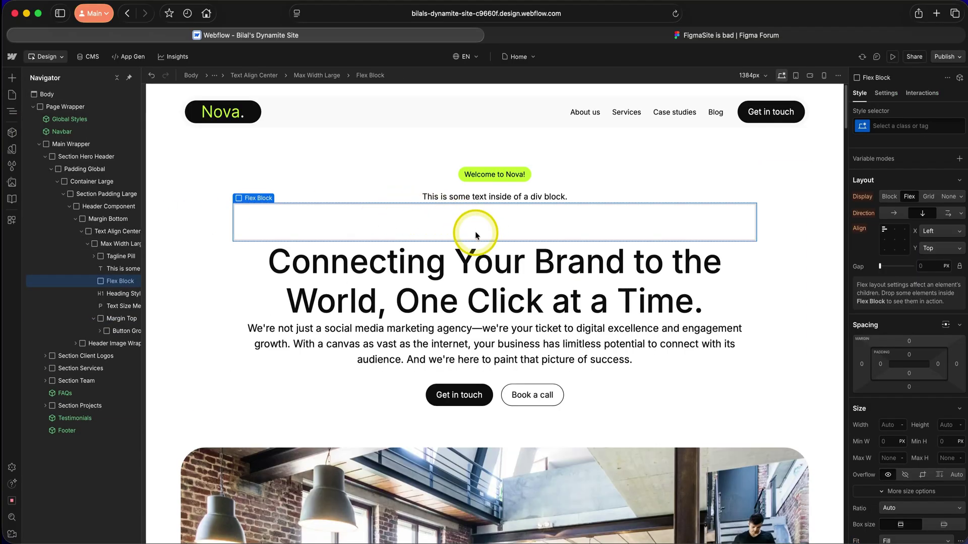
pyautogui.press('a')
pyautogui.scroll(-3, 93, 277)
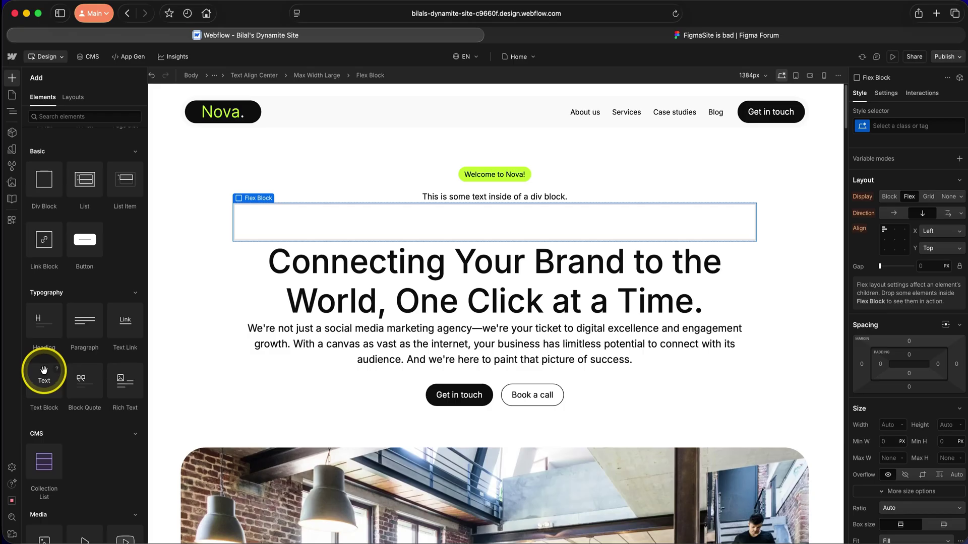
pyautogui.moveTo(43, 371); pyautogui.dragTo(384, 231)
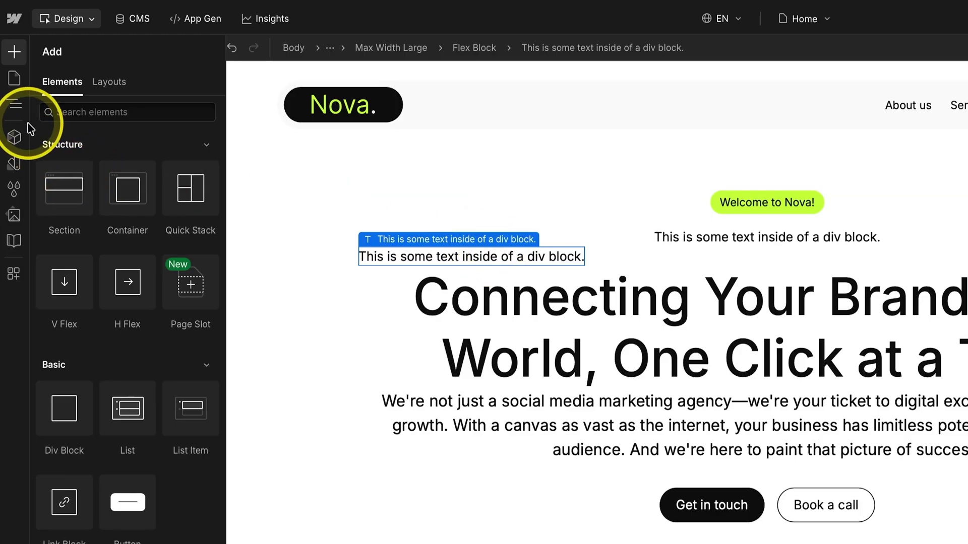
# - Set the new text block's Display to Flex in the Style panel
pyautogui.click(15, 114)
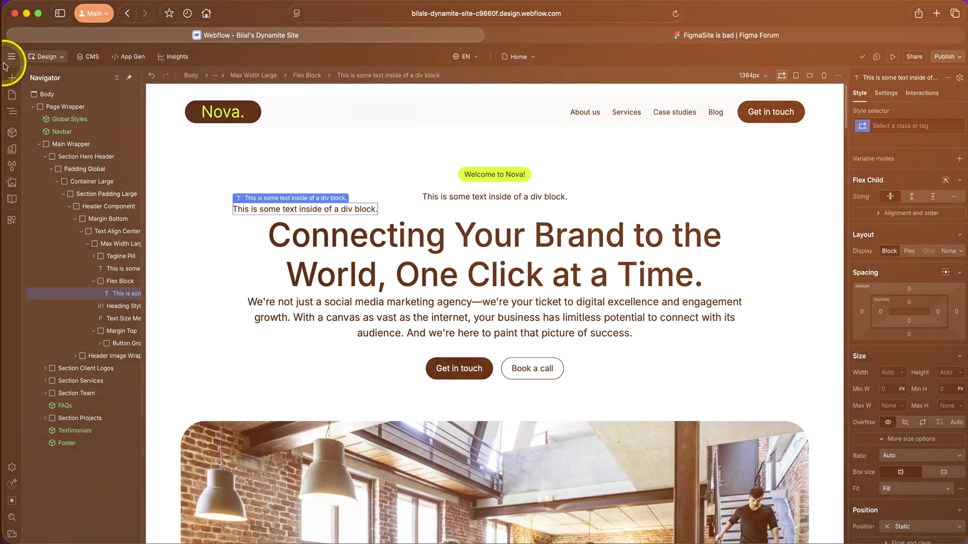
pyautogui.click(14, 51)
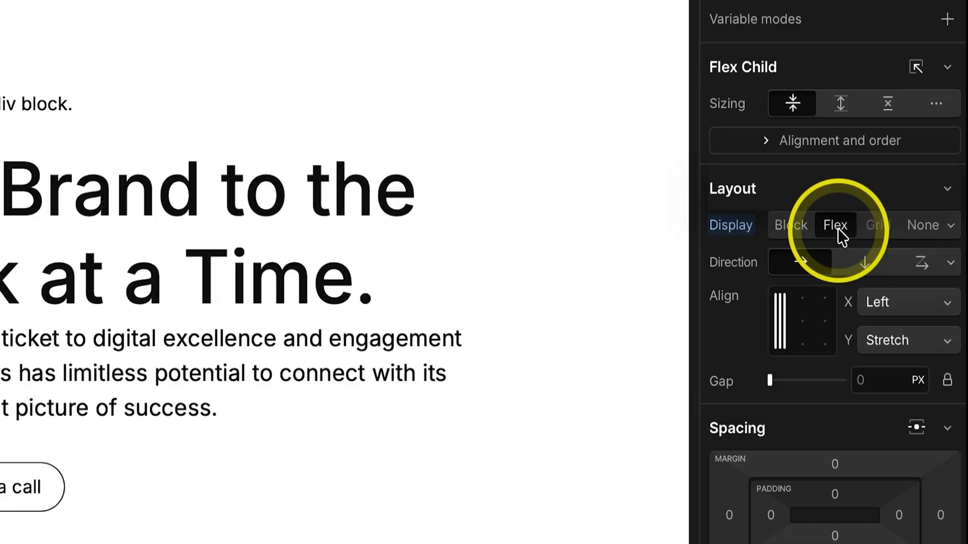
pyautogui.click(835, 225)
pyautogui.click(948, 225)
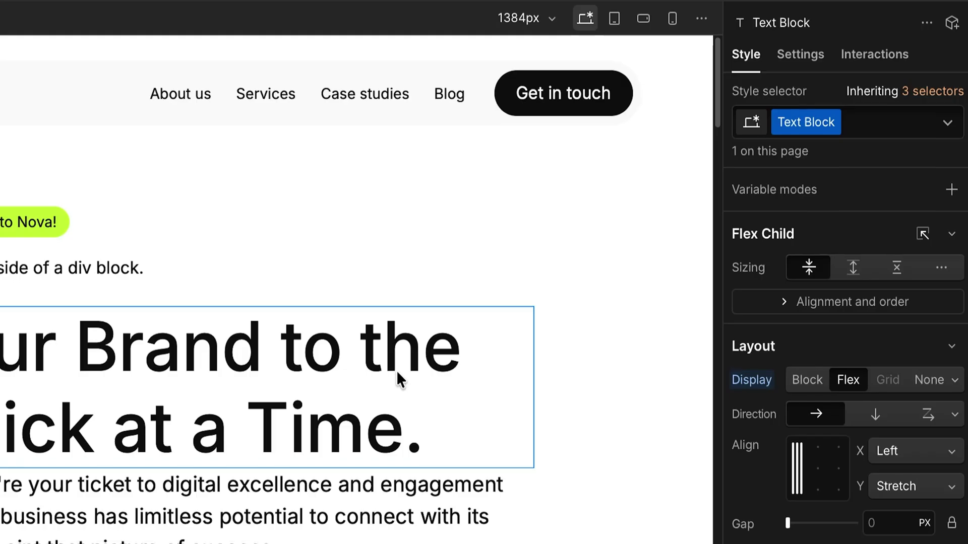
# - Try adding padding to the hero heading, then undo the last padding change
pyautogui.scroll(-2, 926, 371)
pyautogui.click(53, 300)
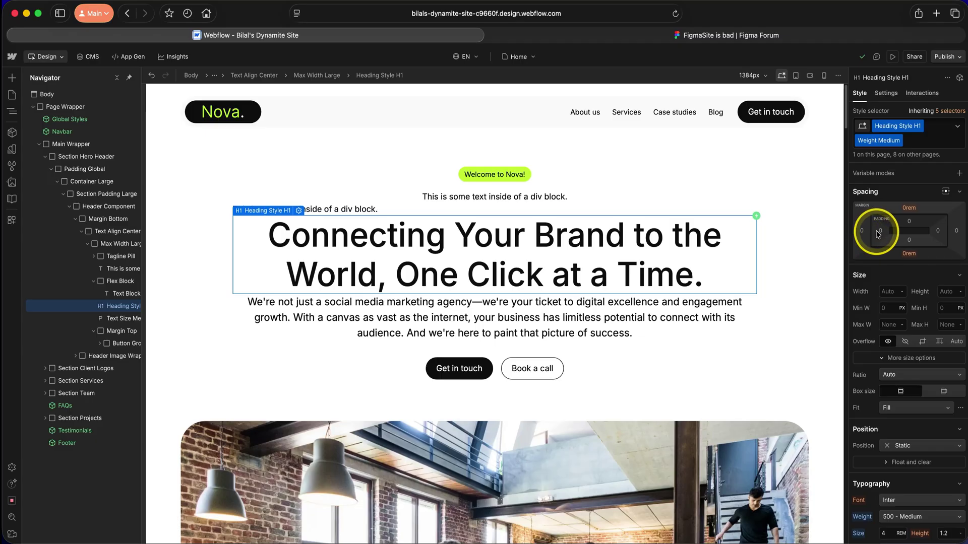
pyautogui.moveTo(878, 234); pyautogui.dragTo(913, 202)
pyautogui.press('super+z')
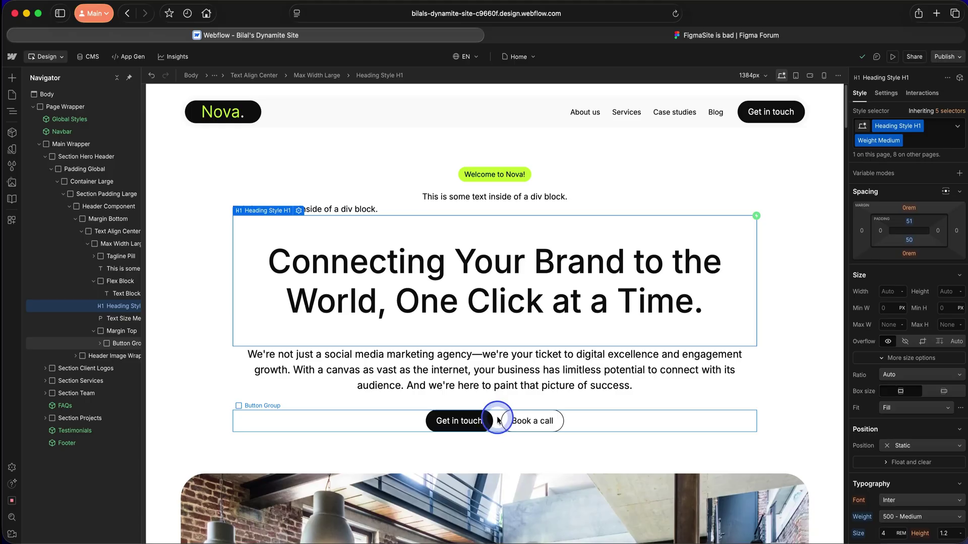
# - Move the centred sample text into a new V Flex below the paragraph, then add a heading element trigger
pyautogui.click(488, 196)
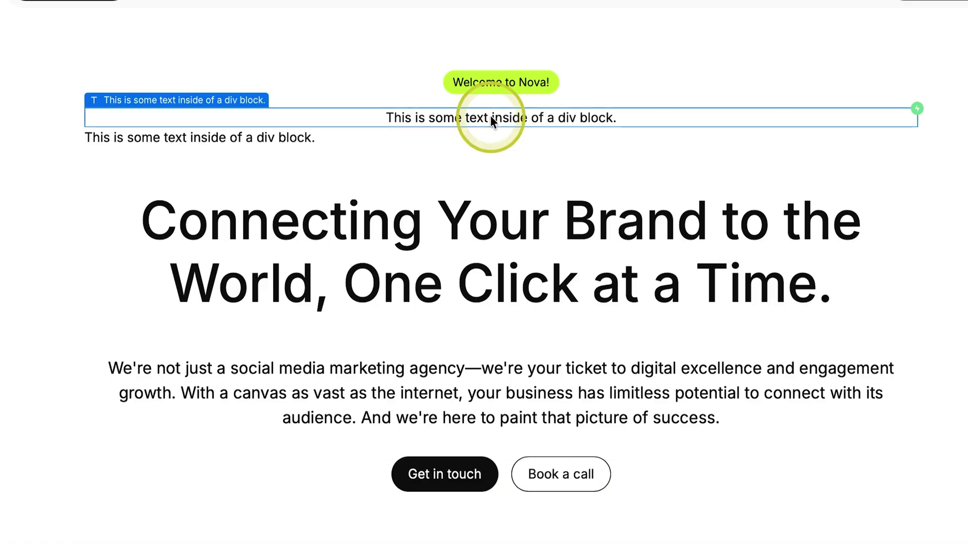
pyautogui.click(638, 461)
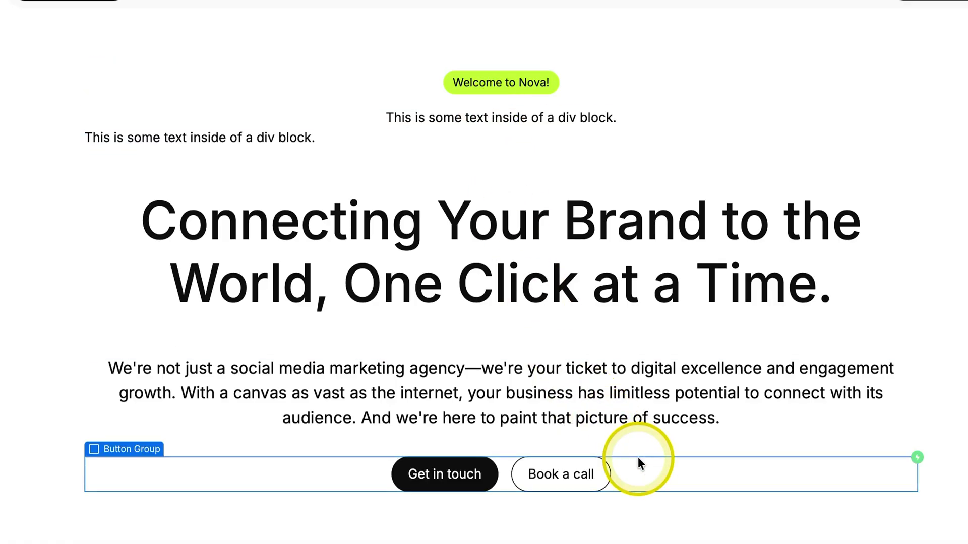
pyautogui.click(567, 121)
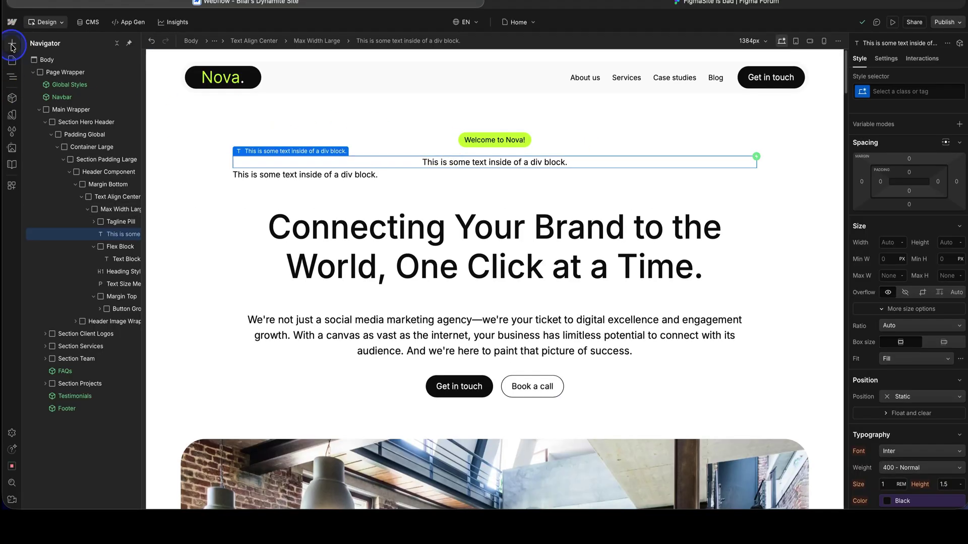
pyautogui.click(12, 47)
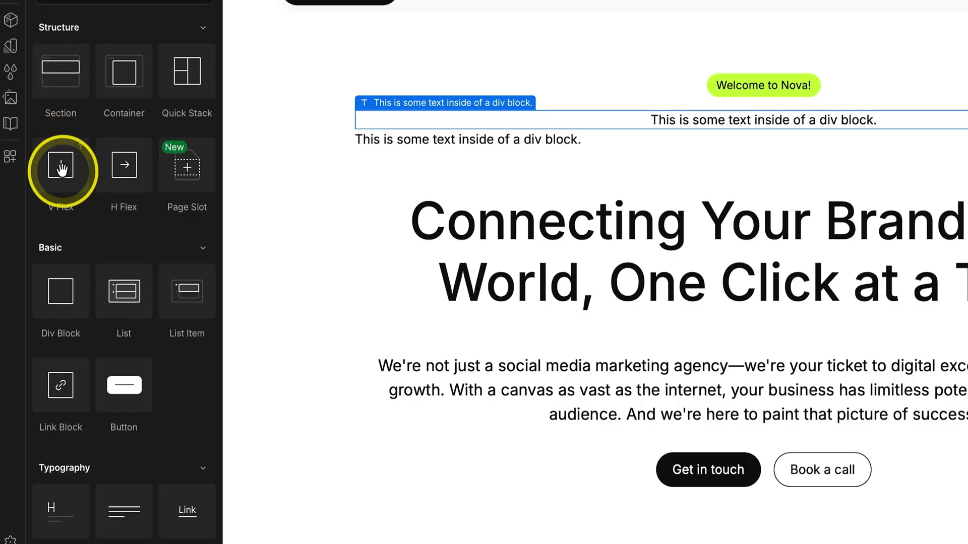
pyautogui.moveTo(44, 192); pyautogui.dragTo(563, 374)
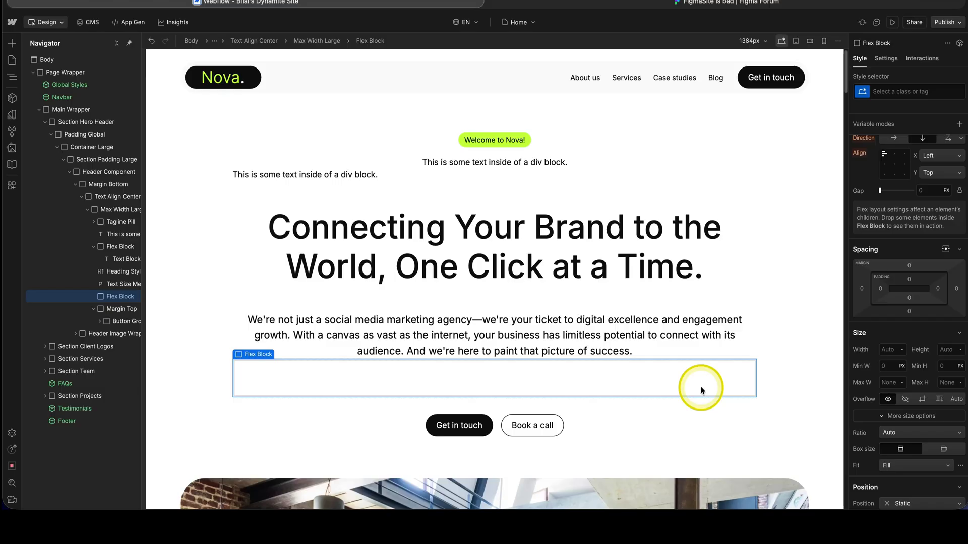
pyautogui.moveTo(470, 166); pyautogui.dragTo(504, 375)
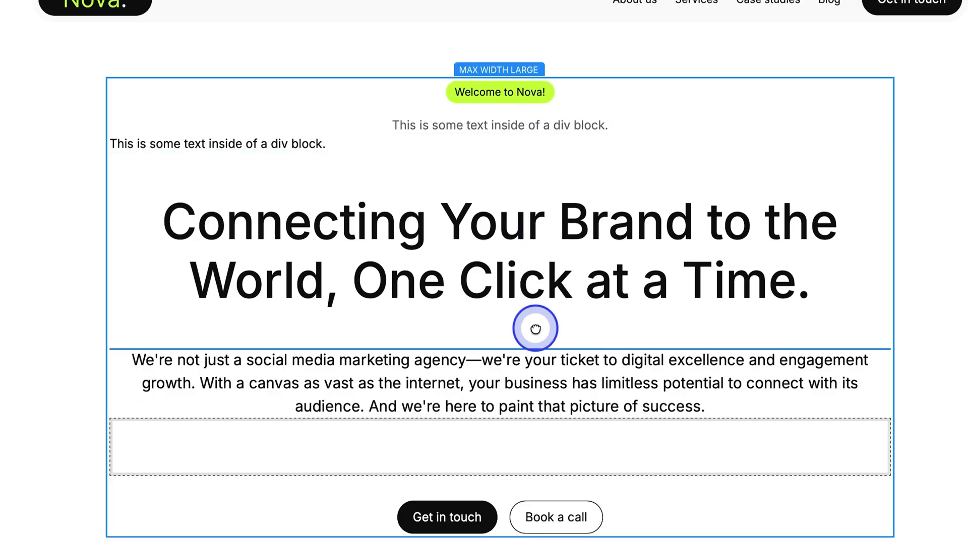
pyautogui.moveTo(513, 446); pyautogui.dragTo(332, 416)
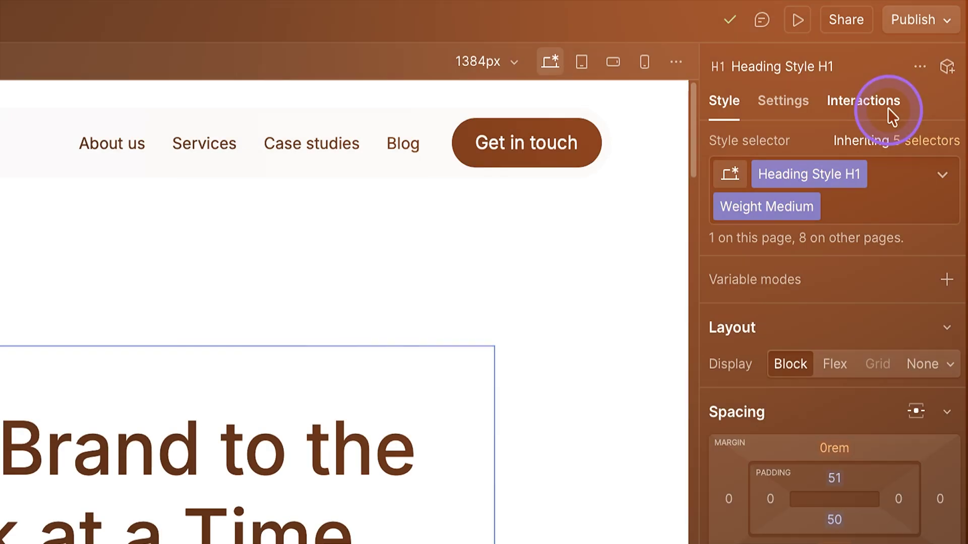
pyautogui.click(885, 111)
pyautogui.click(948, 146)
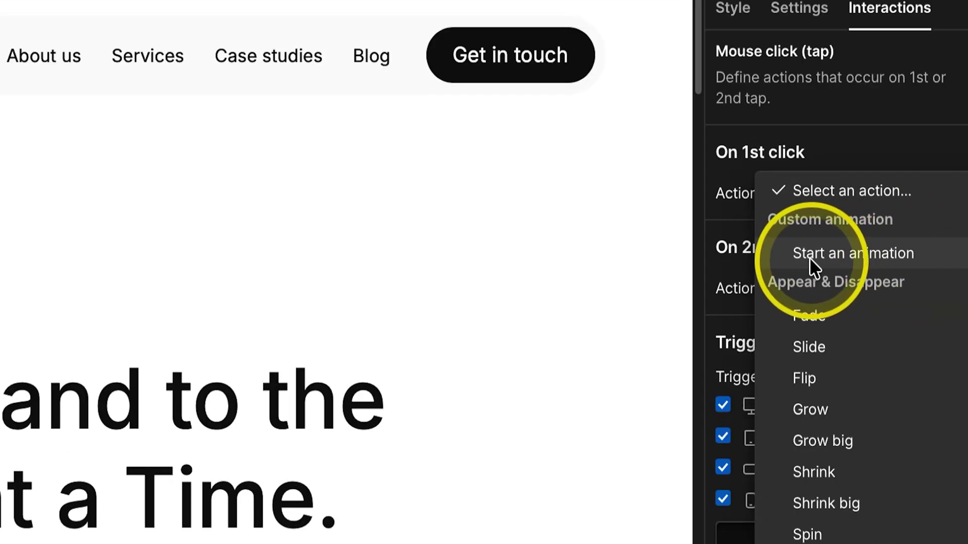
# - Start a New Timed Animation on Scroll into view with Move actions at 0 and 0.50 seconds
pyautogui.click(812, 255)
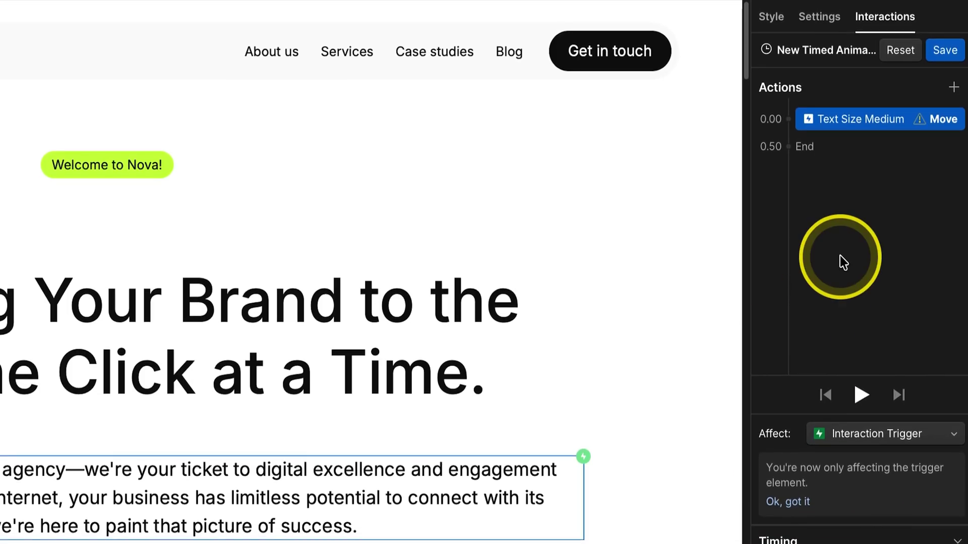
pyautogui.click(788, 148)
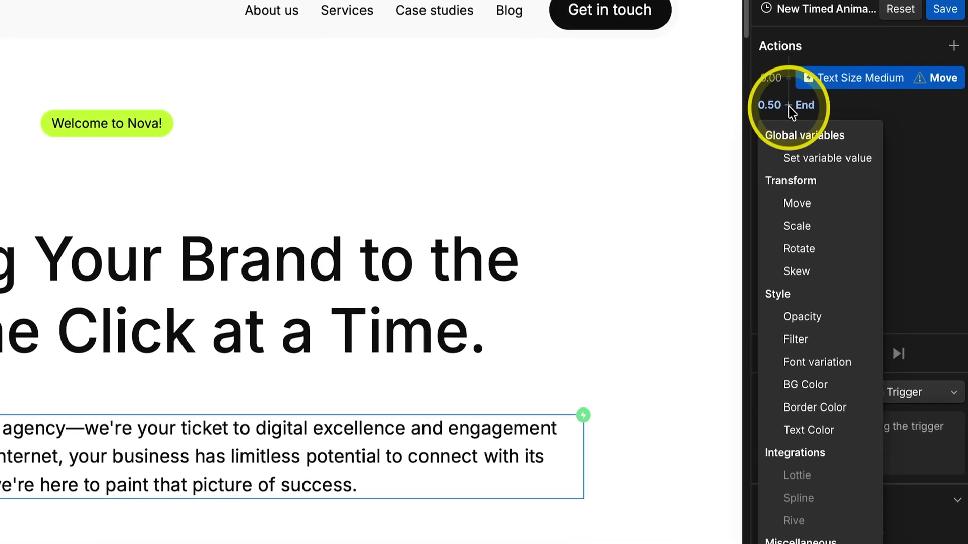
pyautogui.click(801, 204)
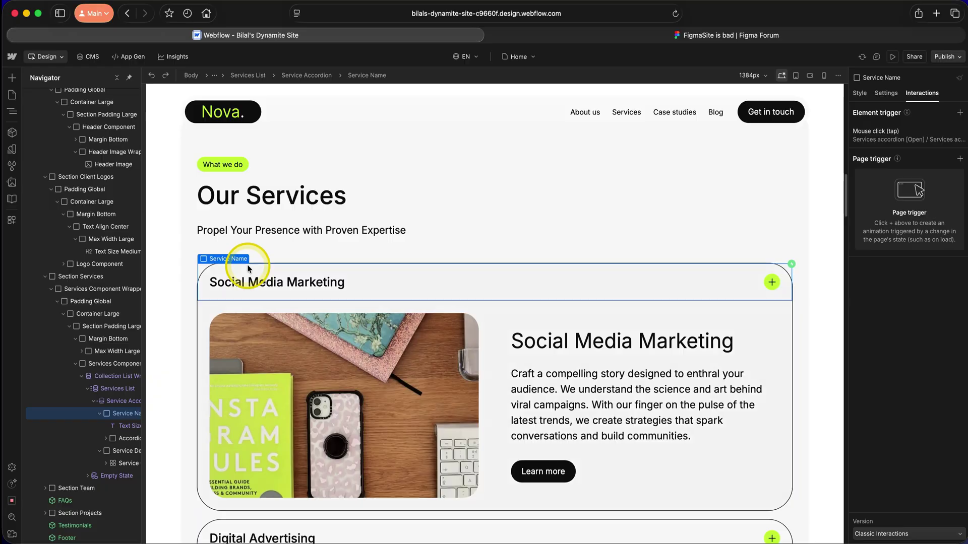
# - Bring up the Service Name element's actions, then scroll through the Architecture & Design templates
pyautogui.click(225, 262)
pyautogui.rightClick(225, 261)
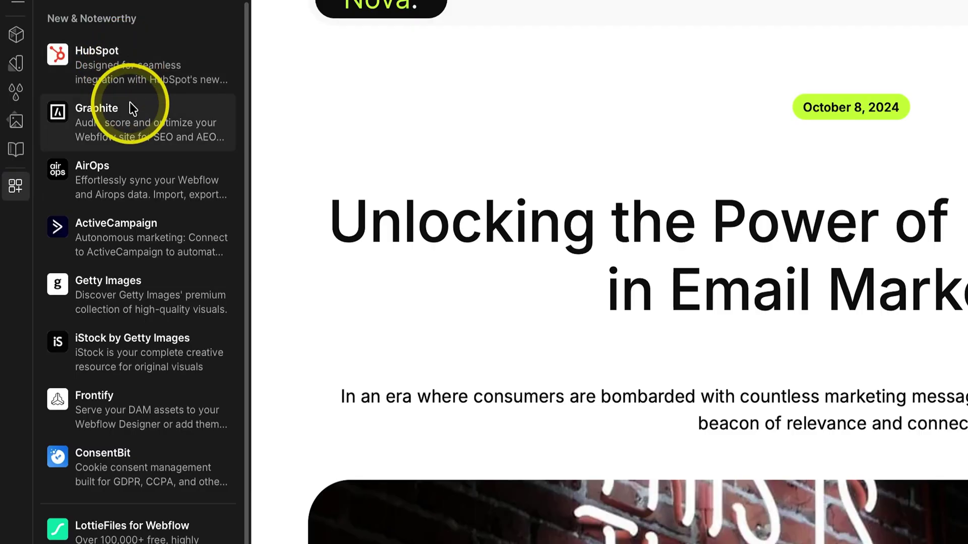
pyautogui.scroll(-3, 130, 103)
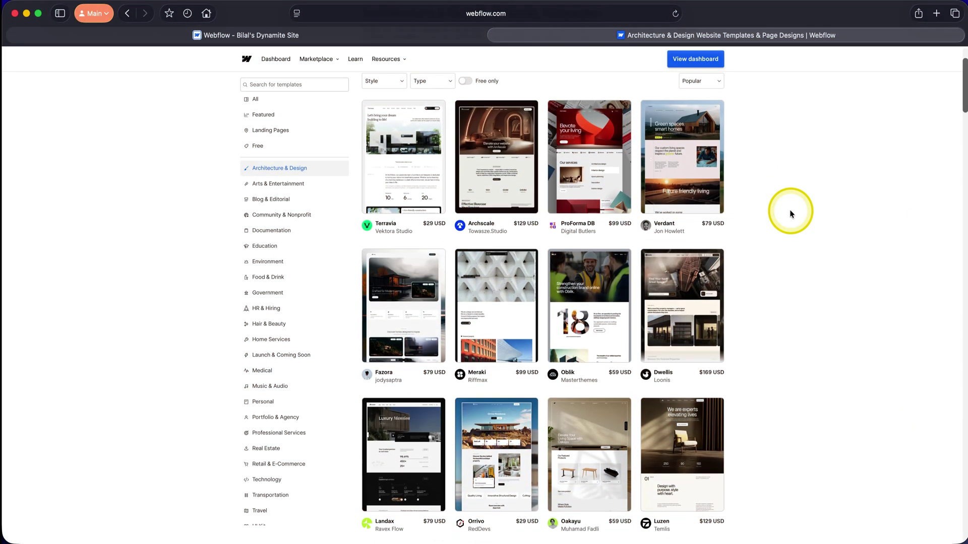
pyautogui.scroll(-3, 790, 213)
pyautogui.scroll(-5, 790, 213)
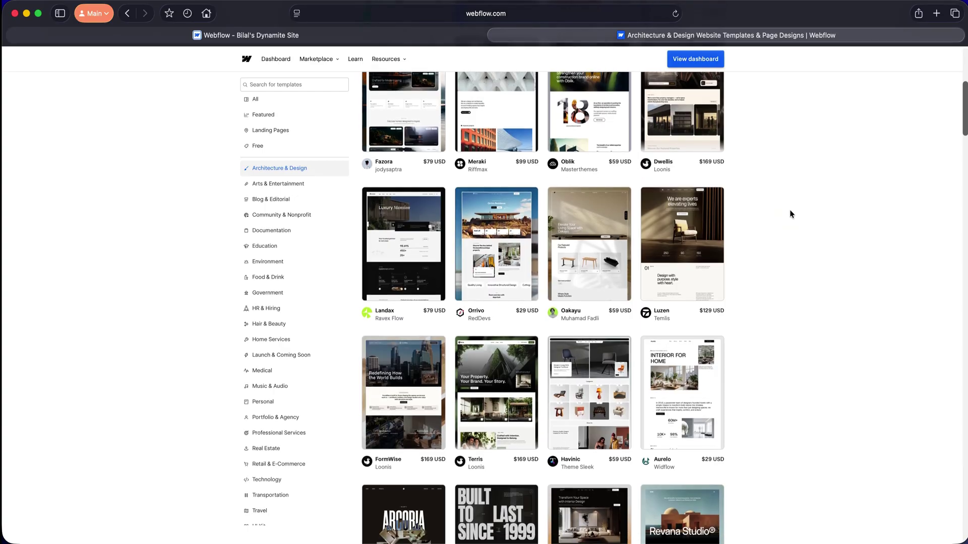
pyautogui.scroll(-5, 790, 213)
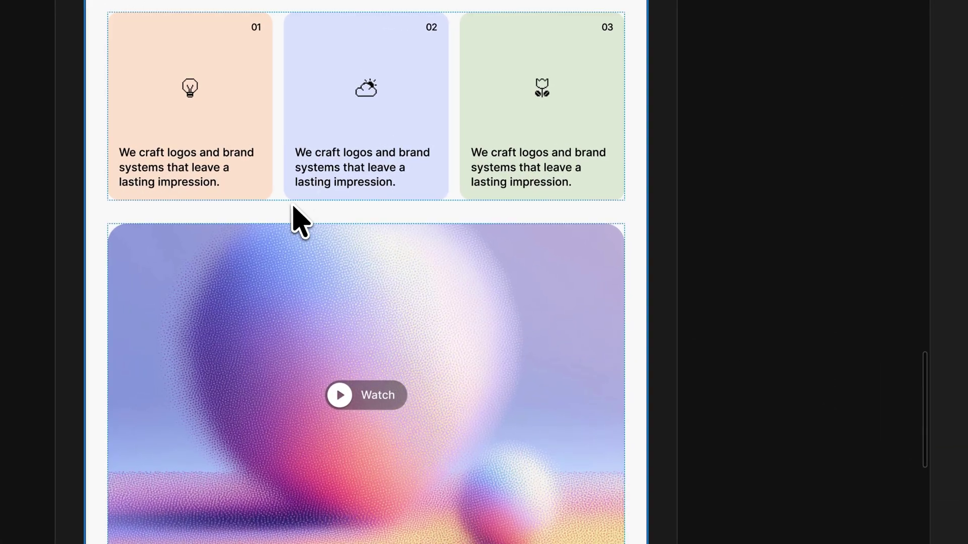
# - Draw a 373×373 frame below the cards and ask AI code to 'Make an analog clock'
pyautogui.moveTo(279, 223); pyautogui.dragTo(453, 398)
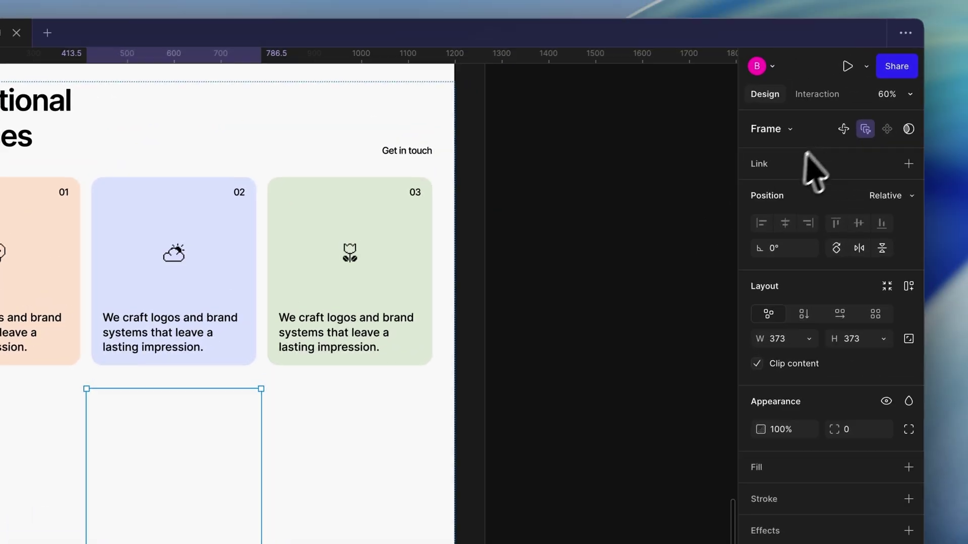
pyautogui.click(851, 131)
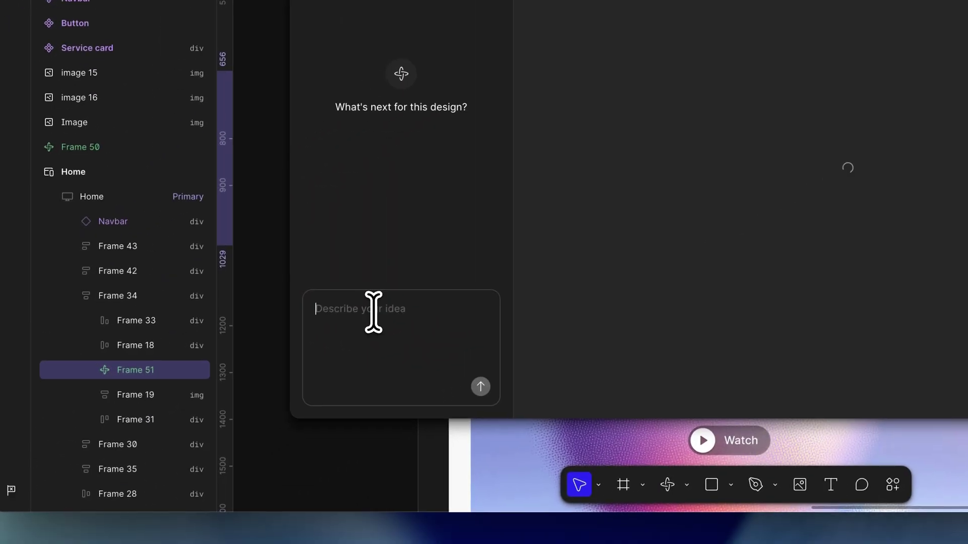
pyautogui.write('Make an analog clock')
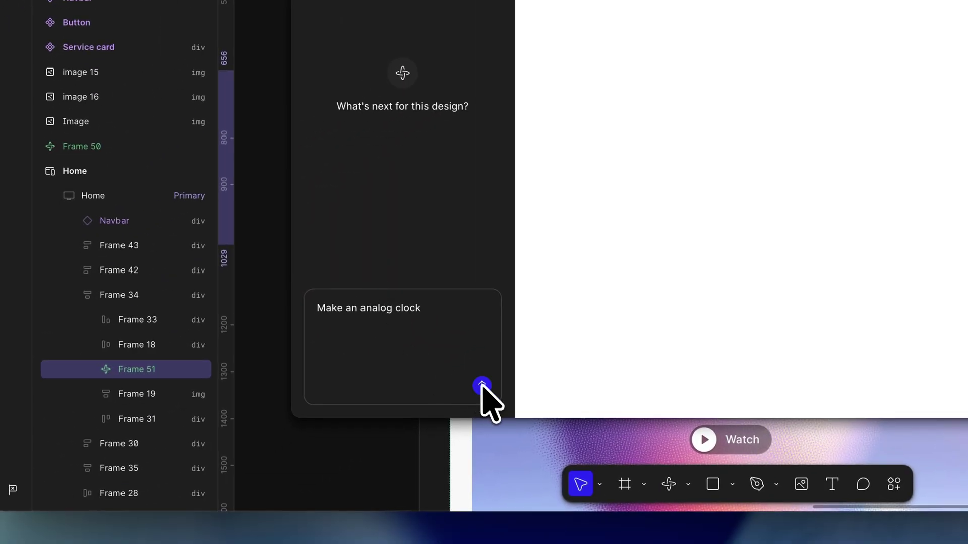
pyautogui.click(482, 386)
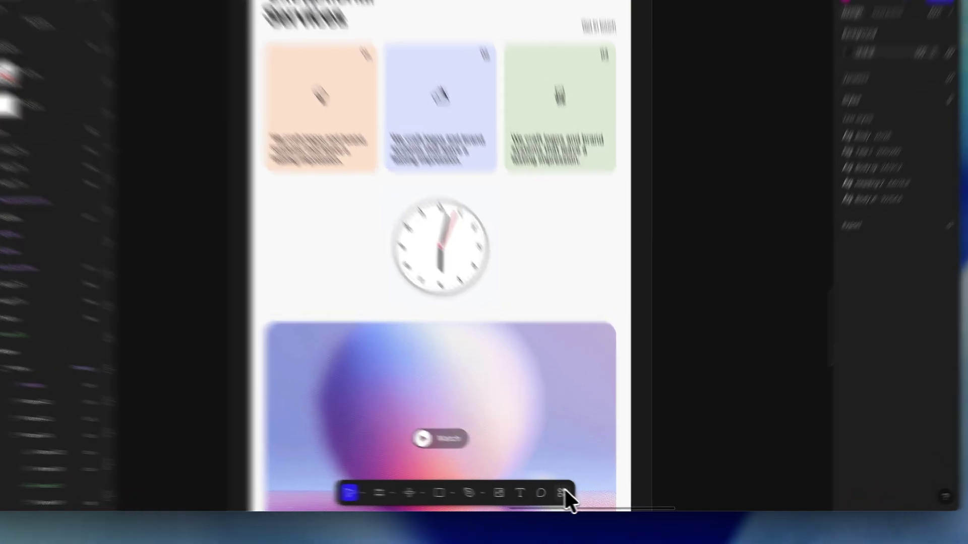
# - Generate a beach sunset image and boost the portrait image's resolution
pyautogui.click(565, 491)
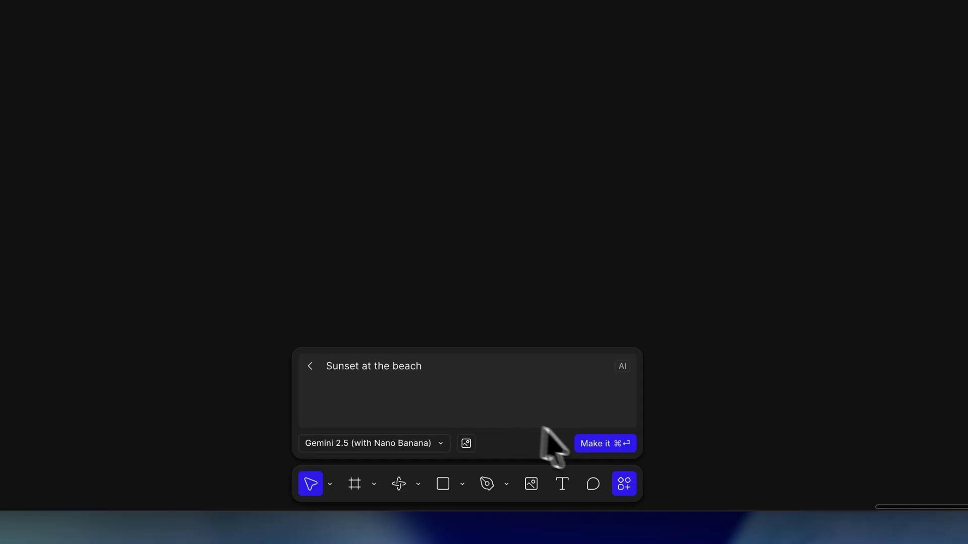
pyautogui.click(605, 444)
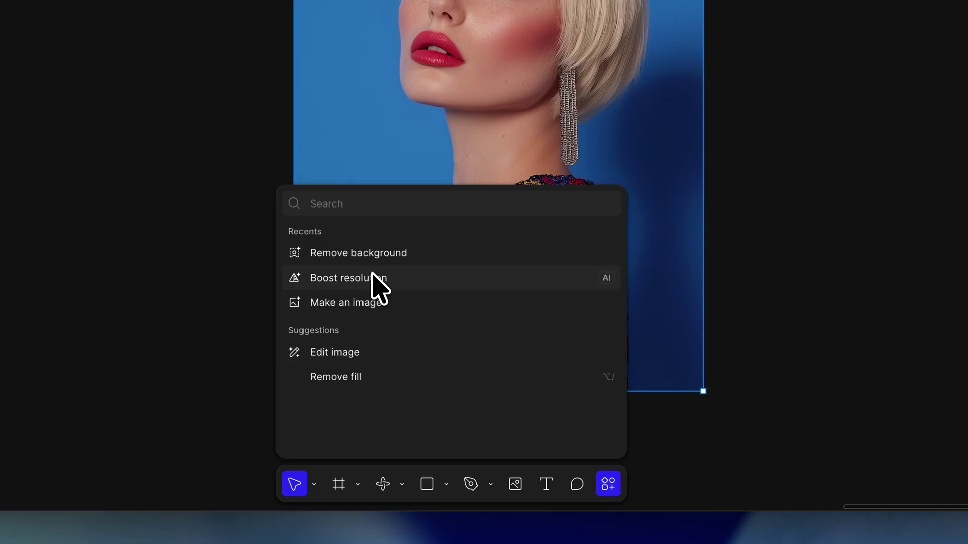
pyautogui.click(373, 276)
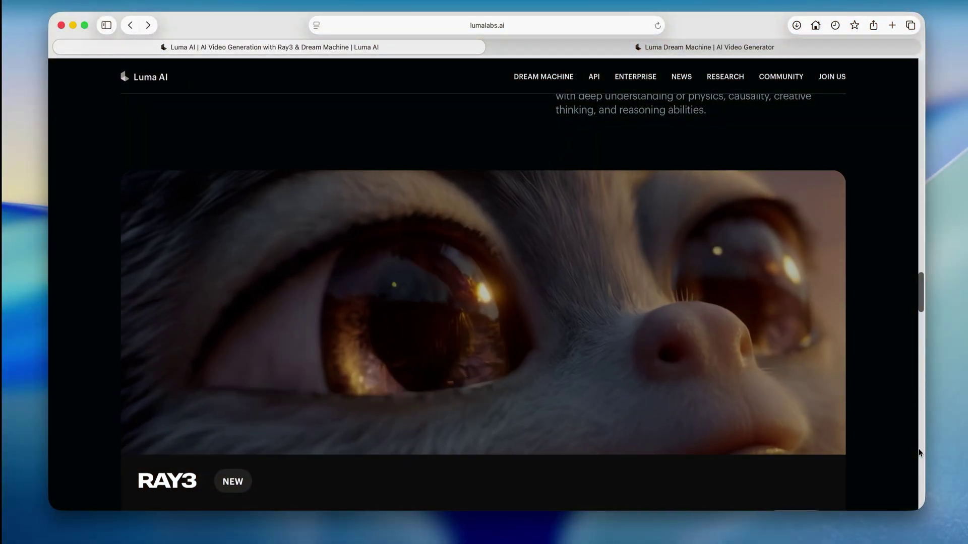
# - Scroll the lumalabs.ai homepage down to the RAY3 card
pyautogui.scroll(-4, 919, 452)
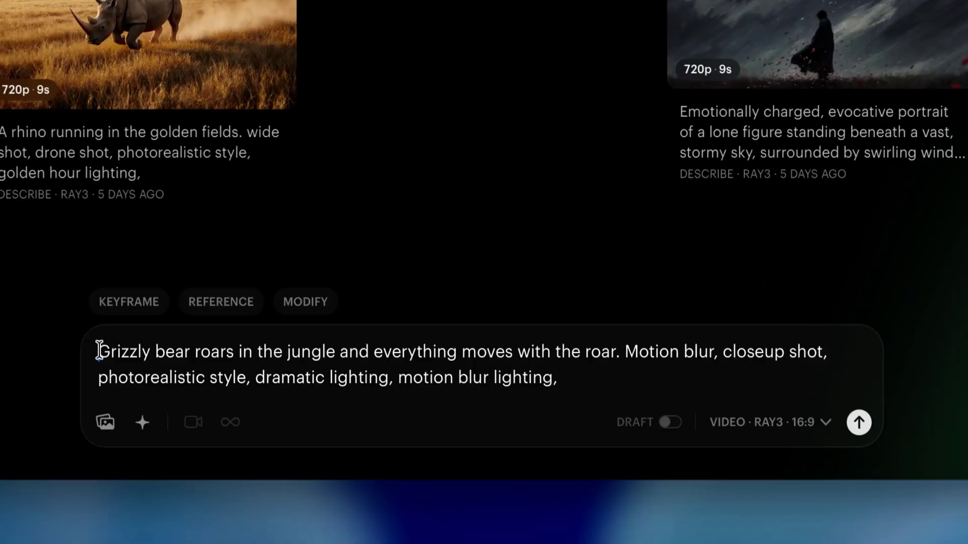
# - Highlight the bear prompt's first sentence, then browse its shot, angle and style suggestions
pyautogui.moveTo(97, 348); pyautogui.dragTo(628, 352)
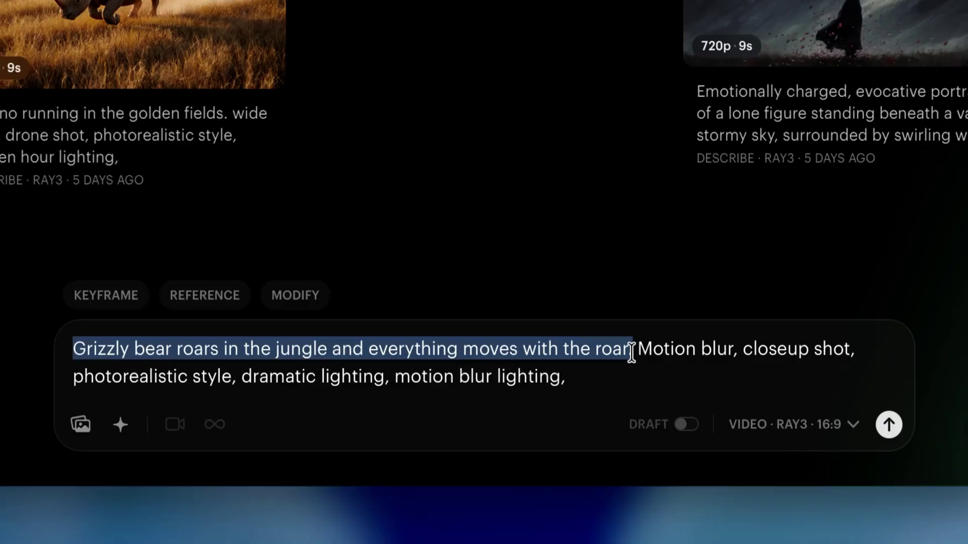
pyautogui.click(636, 351)
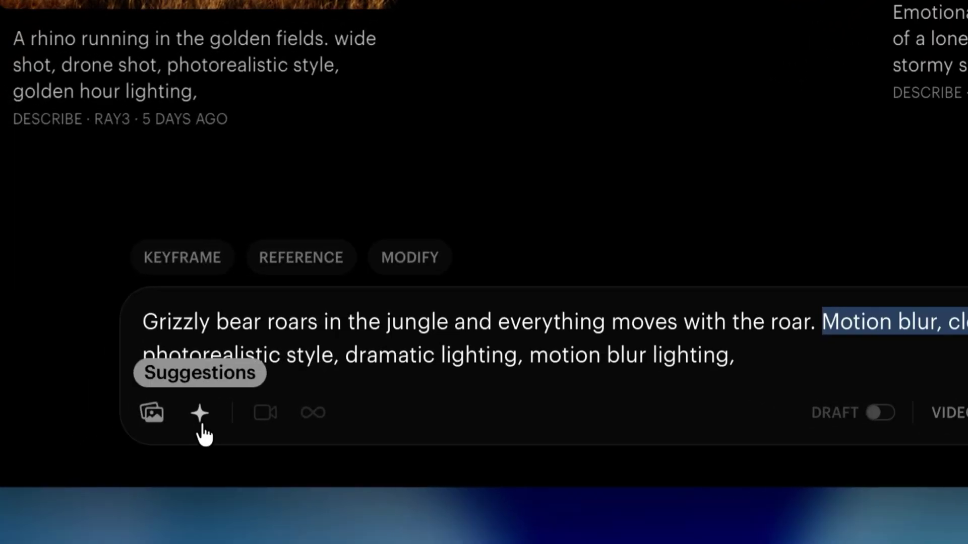
pyautogui.click(201, 421)
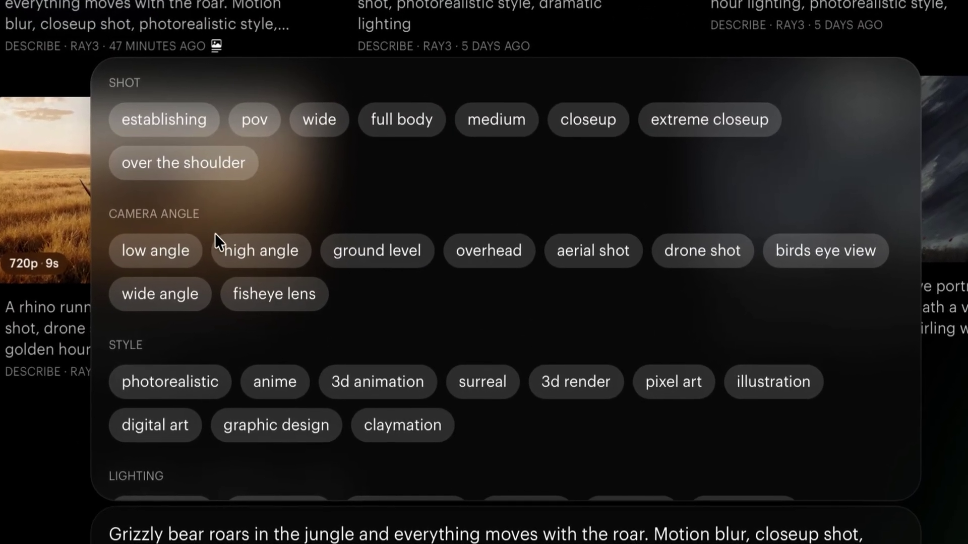
pyautogui.scroll(-3, 214, 234)
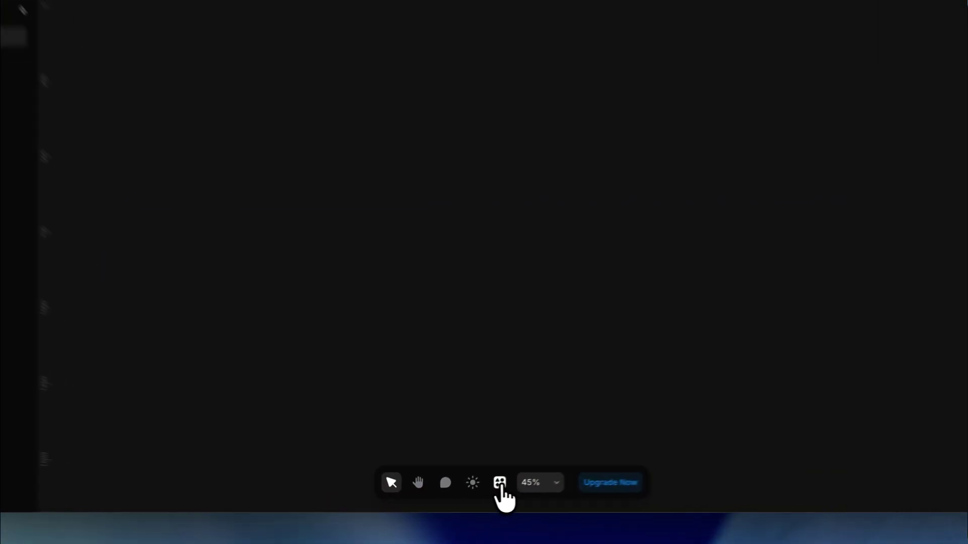
# - Build an AnalogClock with the Workshop plugin, place it in the Desktop hero, and open its Timezone choices
pyautogui.click(499, 482)
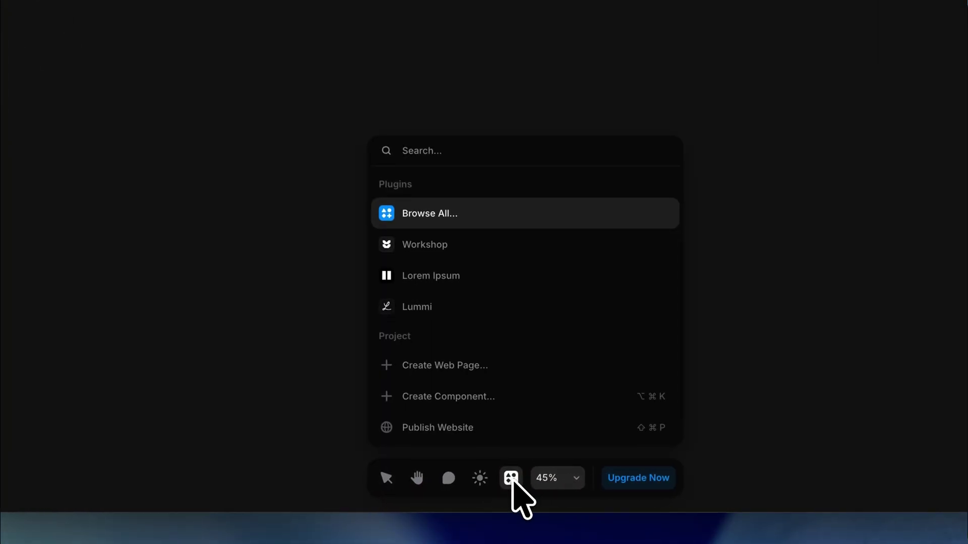
pyautogui.click(426, 251)
pyautogui.write('Build me an analog clock and give me ability to change timezone.')
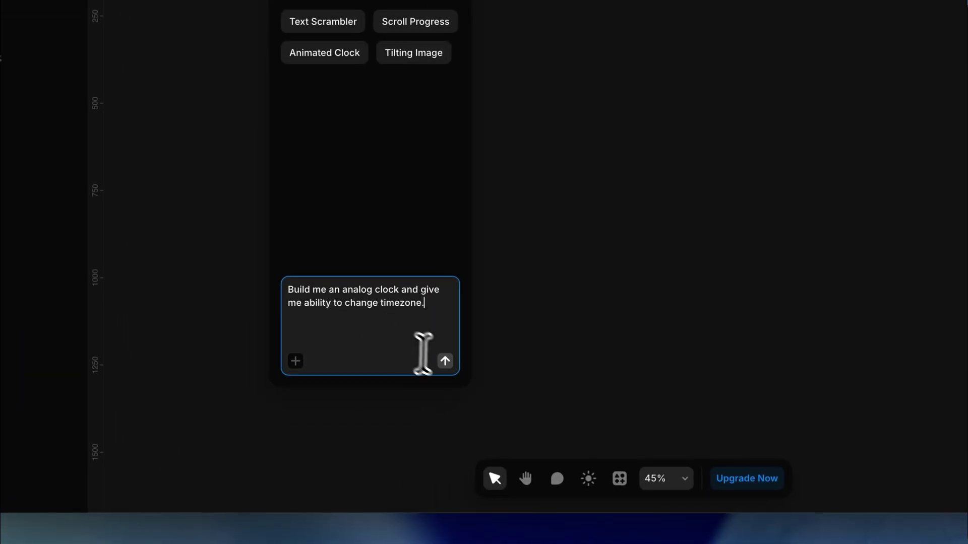
pyautogui.click(445, 361)
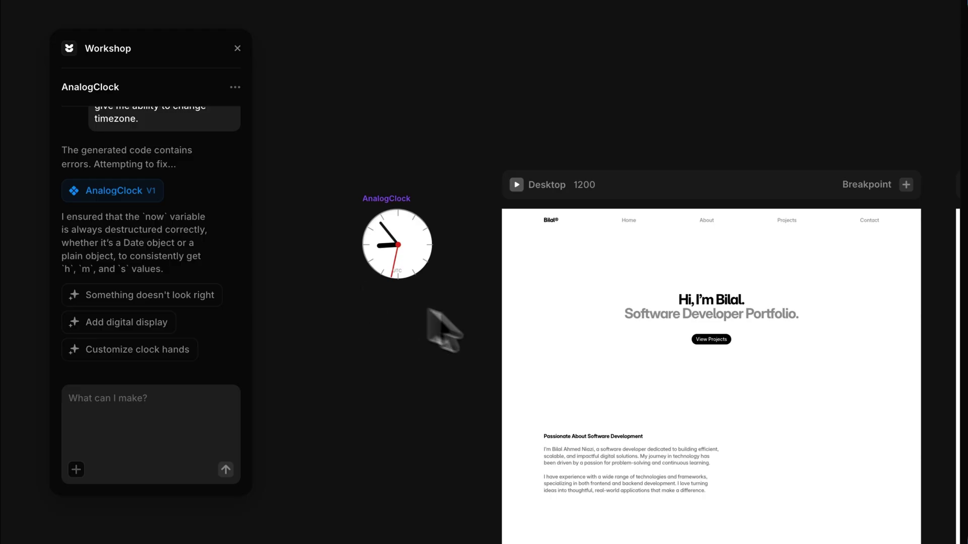
pyautogui.moveTo(402, 250); pyautogui.dragTo(726, 383)
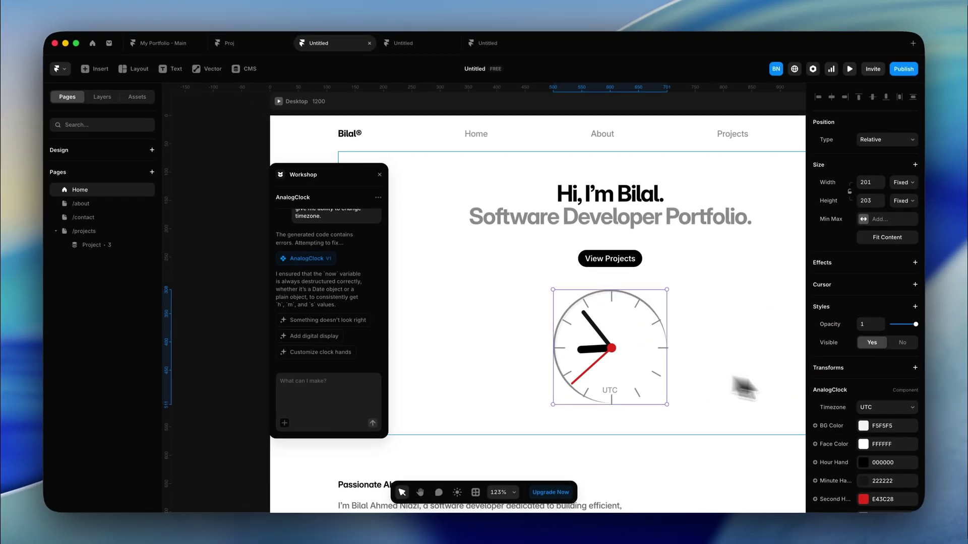
pyautogui.click(886, 408)
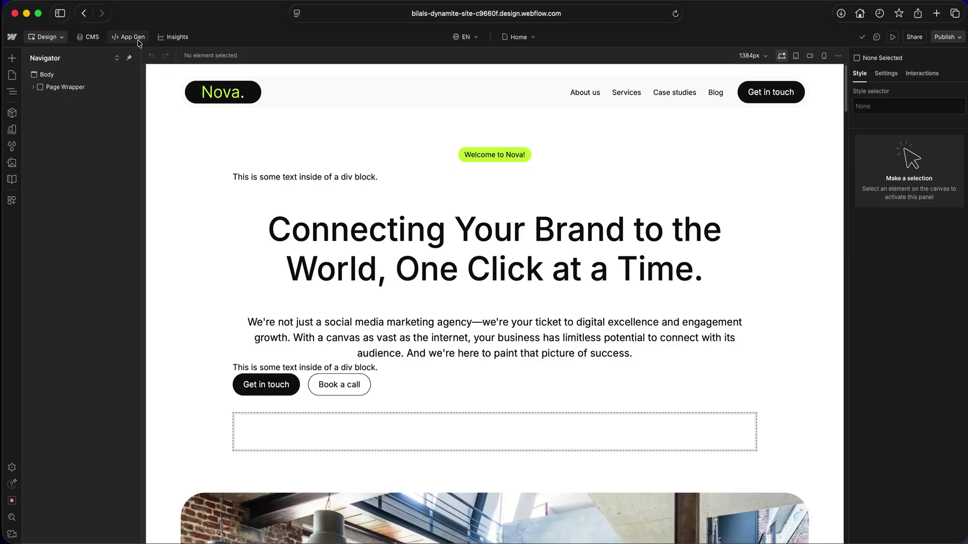
# - Submit a Mood Tracker app idea in Webflow's App Gen builder
pyautogui.click(132, 37)
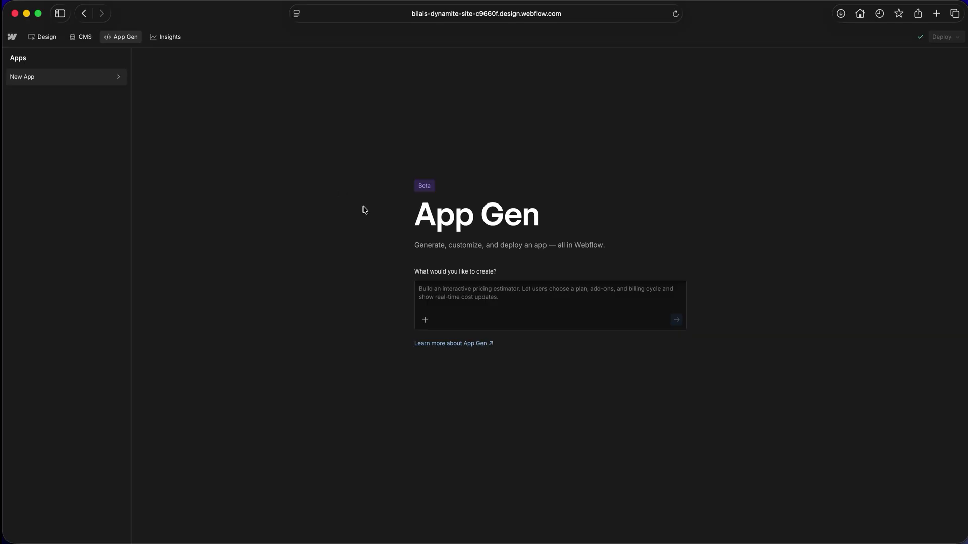
pyautogui.click(677, 319)
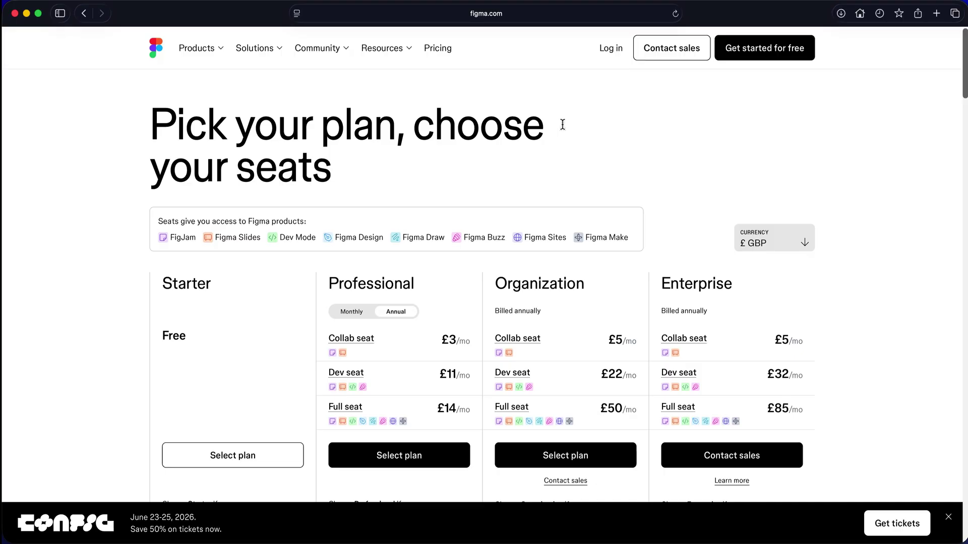
# - Scroll Figma's pricing page past the Full seat info to the plan comparison table of Figma Sites features
pyautogui.scroll(-3, 562, 124)
pyautogui.moveTo(462, 363)
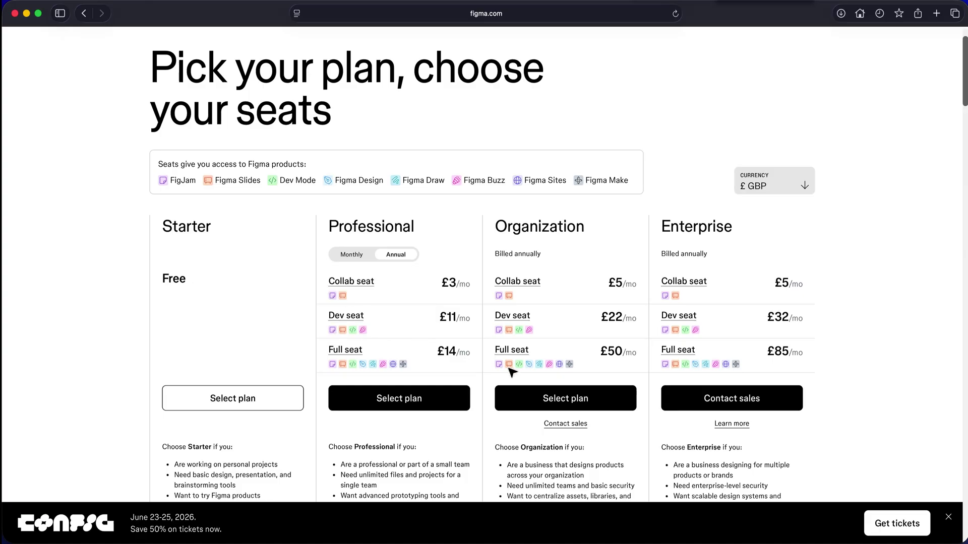
pyautogui.scroll(-10, 676, 376)
pyautogui.scroll(-10, 512, 372)
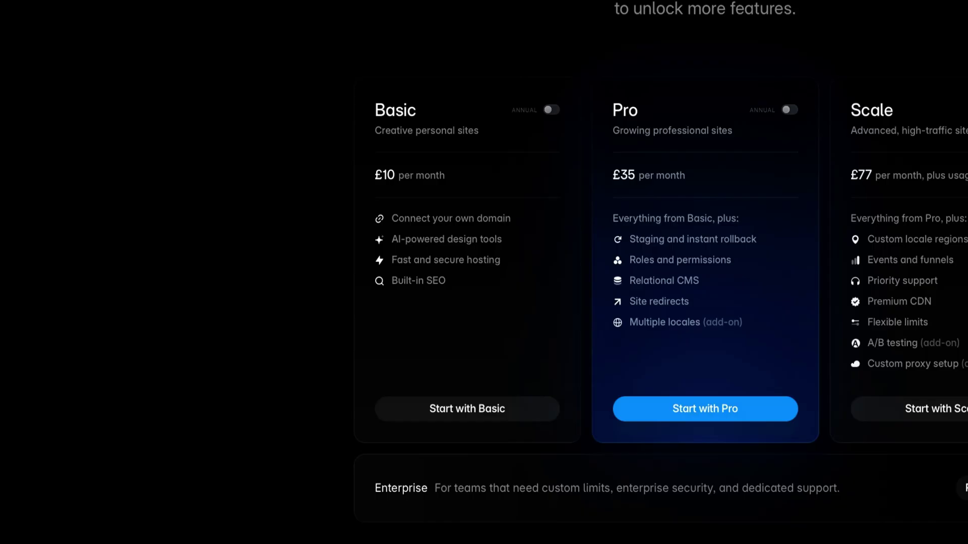
# - Highlight Framer's Basic plan name, its £10 per month price and the Connect your own domain feature
pyautogui.moveTo(377, 111); pyautogui.dragTo(416, 111)
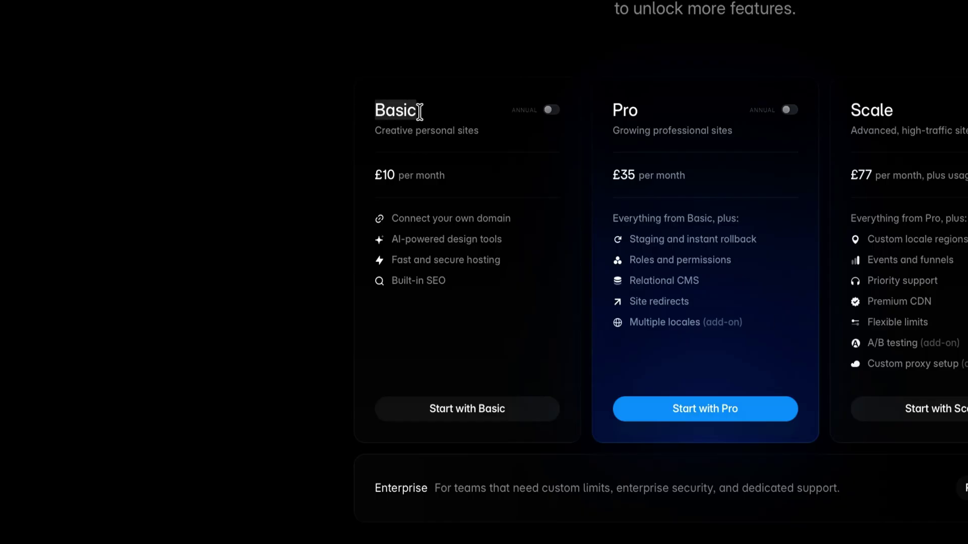
pyautogui.moveTo(378, 177); pyautogui.dragTo(444, 175)
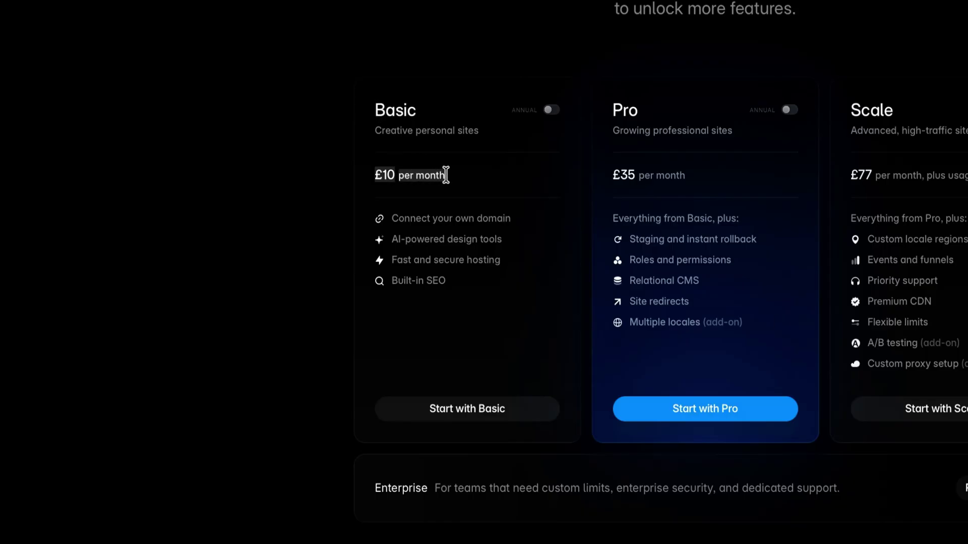
pyautogui.moveTo(407, 217); pyautogui.dragTo(507, 211)
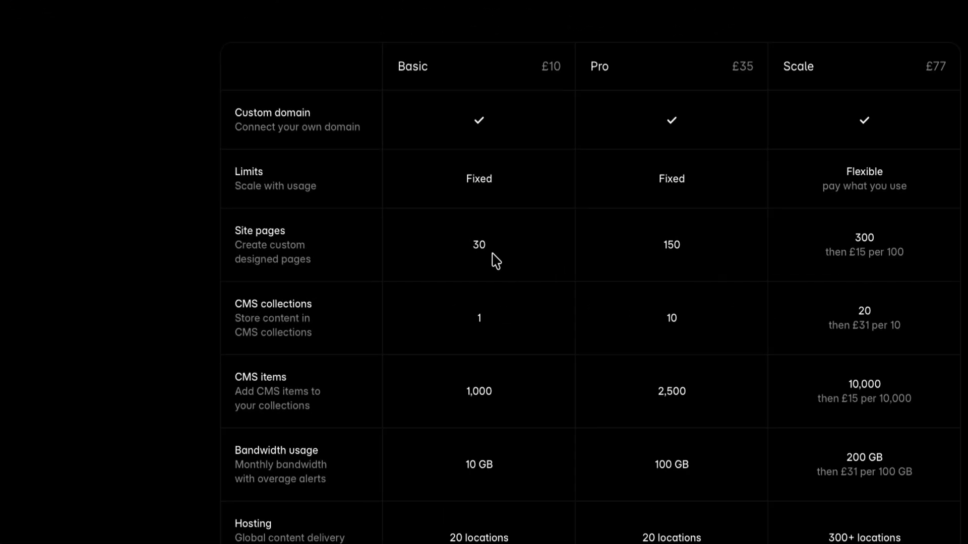
# - Scroll through Framer's plan comparison table of limits and collaboration seats
pyautogui.scroll(-1, 497, 261)
pyautogui.scroll(-2, 496, 292)
pyautogui.scroll(-2, 498, 287)
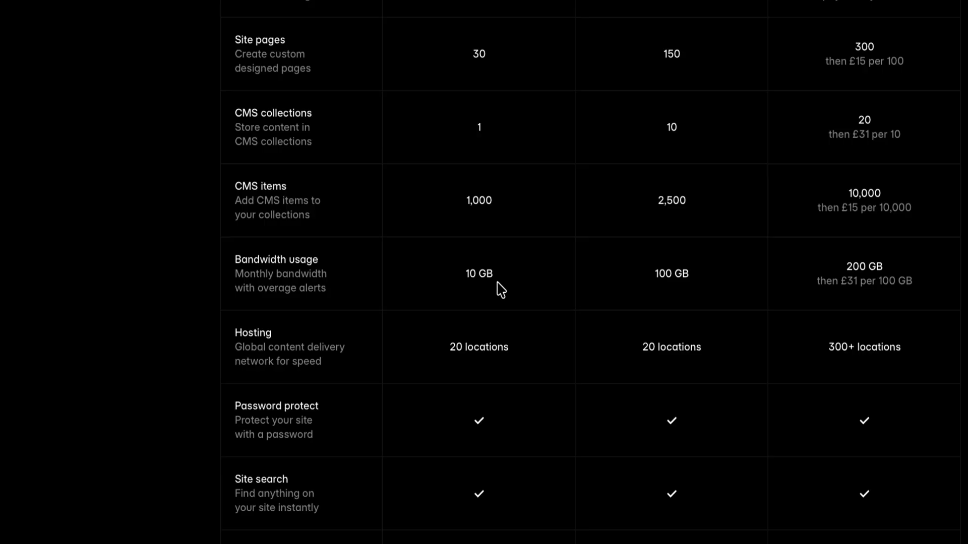
pyautogui.scroll(-3, 502, 302)
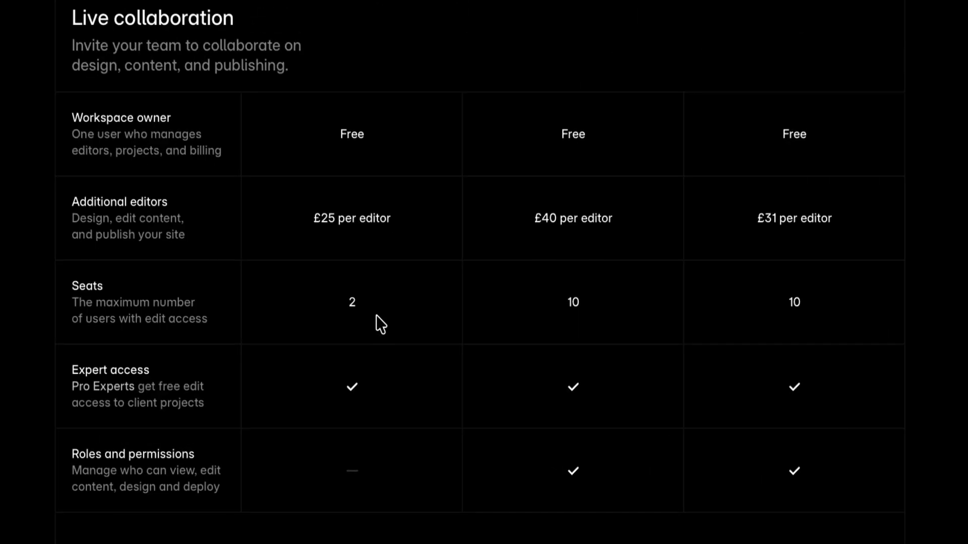
pyautogui.scroll(1, 378, 282)
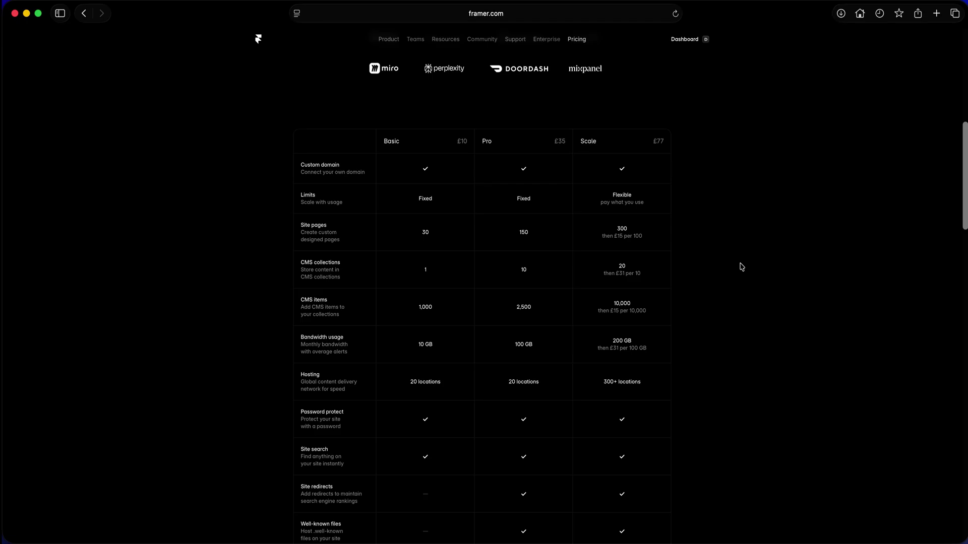
# - Highlight Framer's Pro plan name and its £35 per month price
pyautogui.scroll(8, 742, 267)
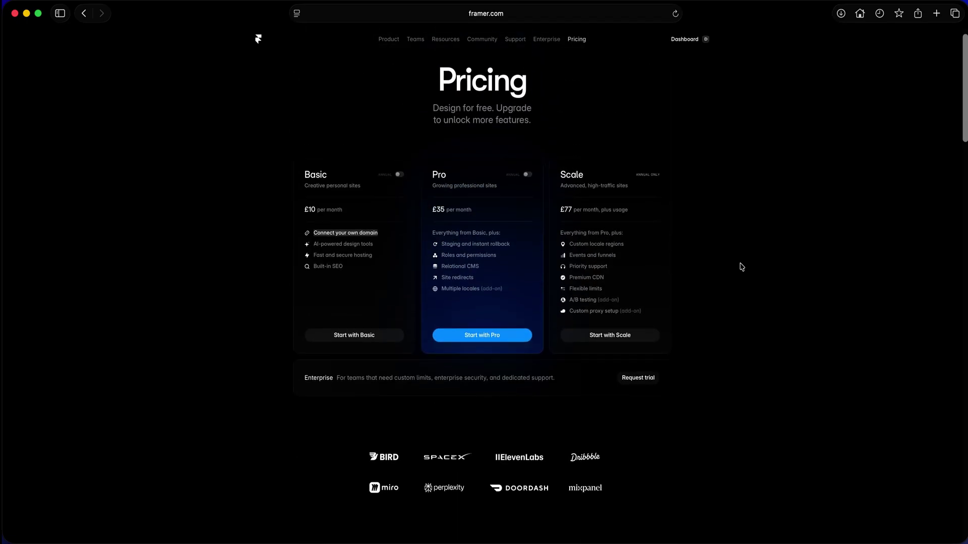
pyautogui.moveTo(433, 174); pyautogui.dragTo(449, 175)
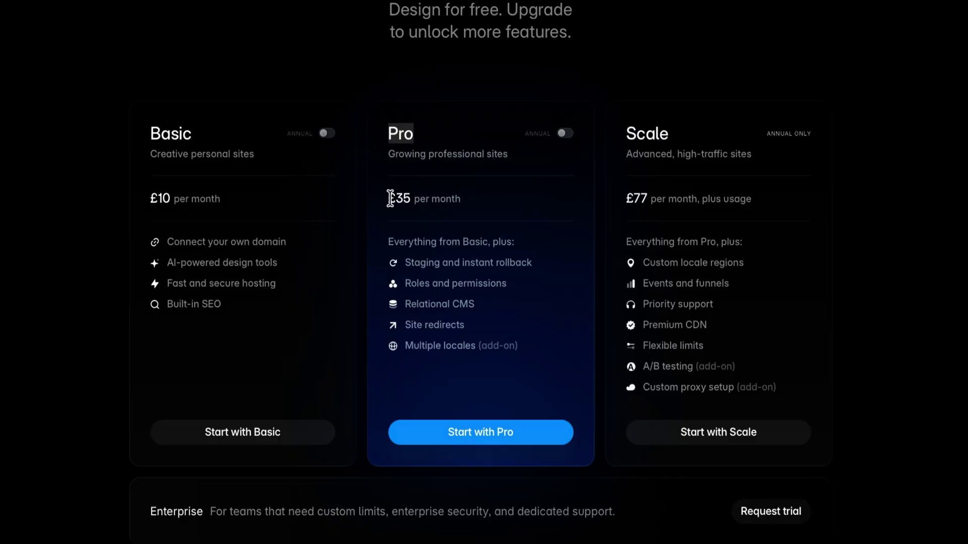
pyautogui.moveTo(391, 198); pyautogui.dragTo(469, 198)
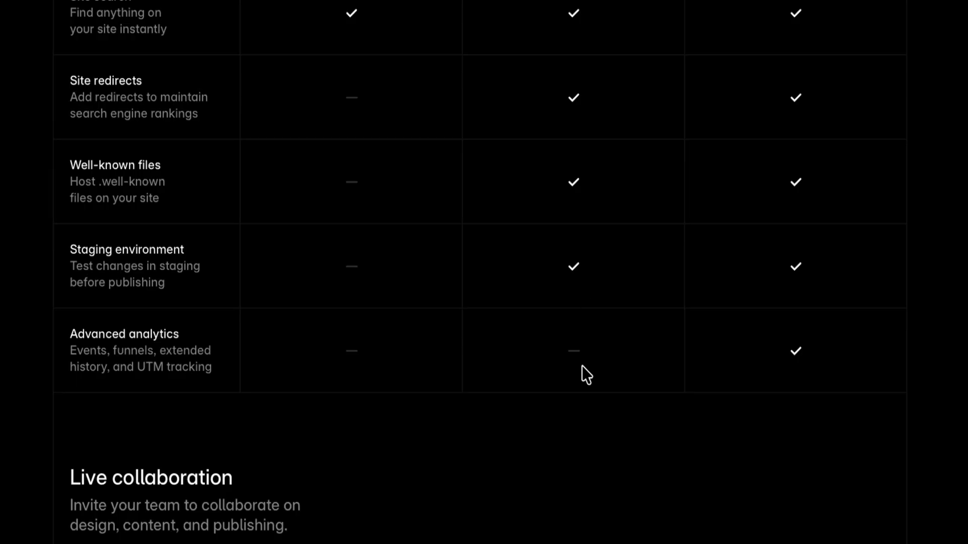
# - Highlight the Scale plan and its £77 per month plus usage price, then scroll to the comparison table
pyautogui.scroll(-4, 582, 365)
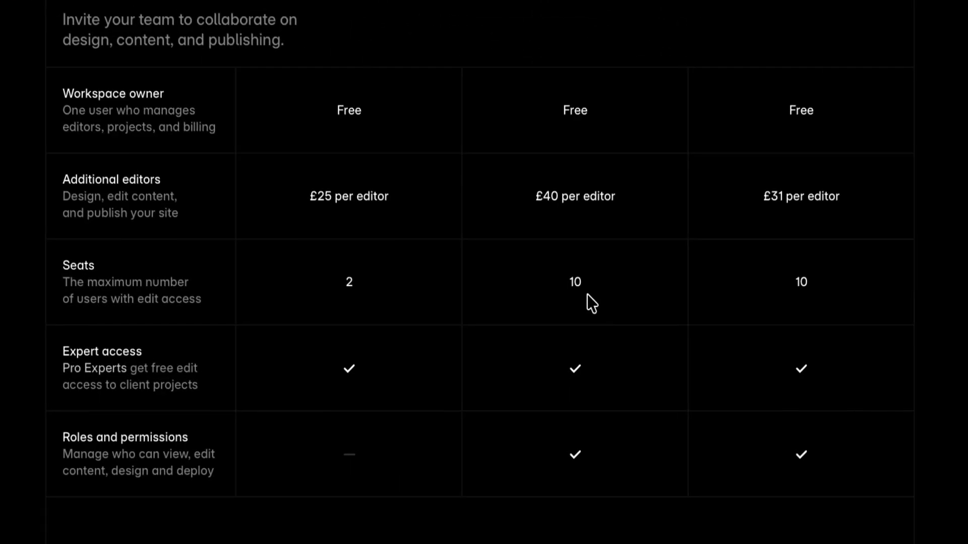
pyautogui.scroll(2, 605, 288)
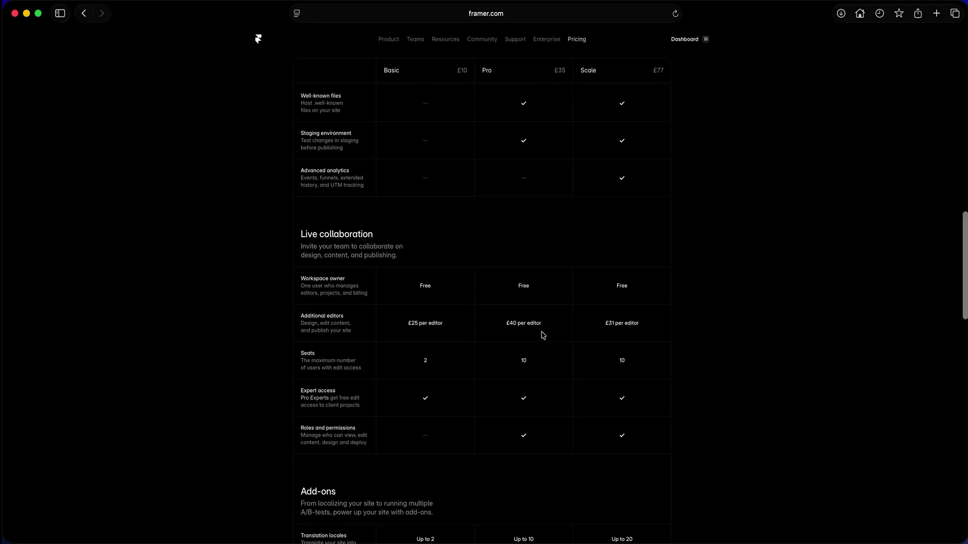
pyautogui.scroll(15, 542, 336)
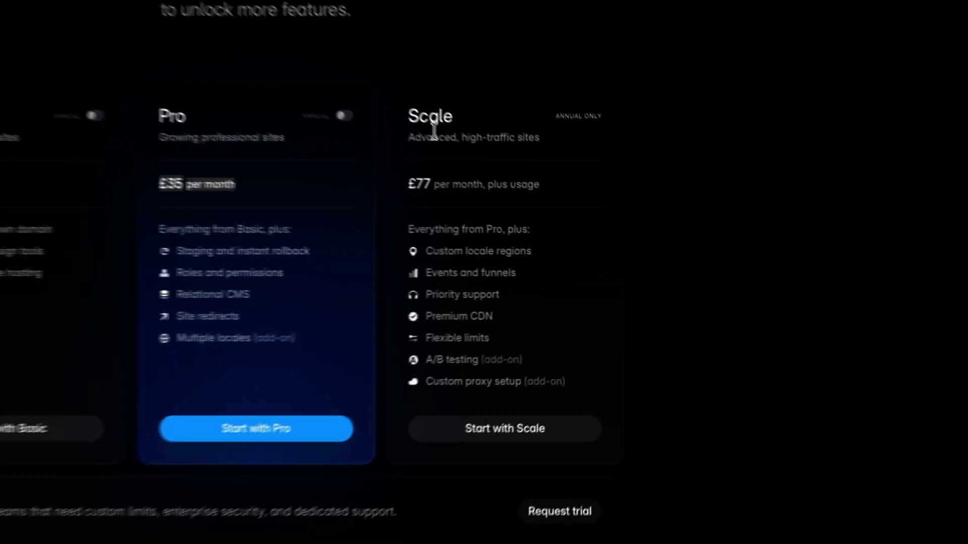
pyautogui.moveTo(408, 113); pyautogui.dragTo(464, 115)
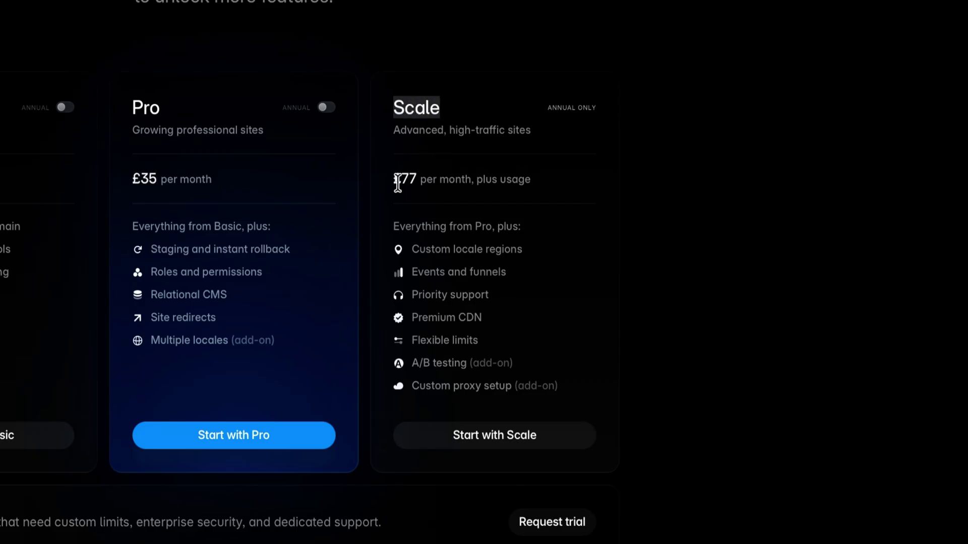
pyautogui.moveTo(398, 183); pyautogui.dragTo(550, 175)
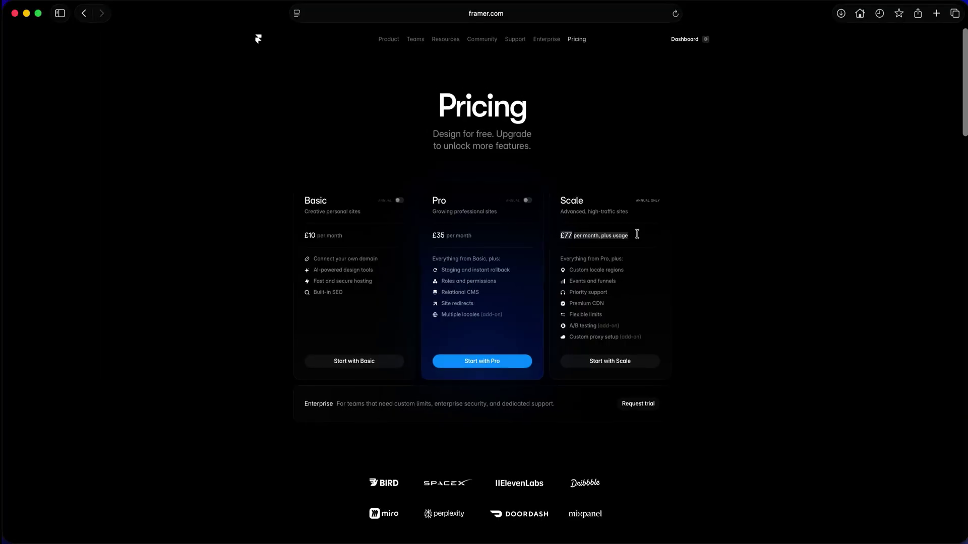
pyautogui.scroll(-10, 637, 234)
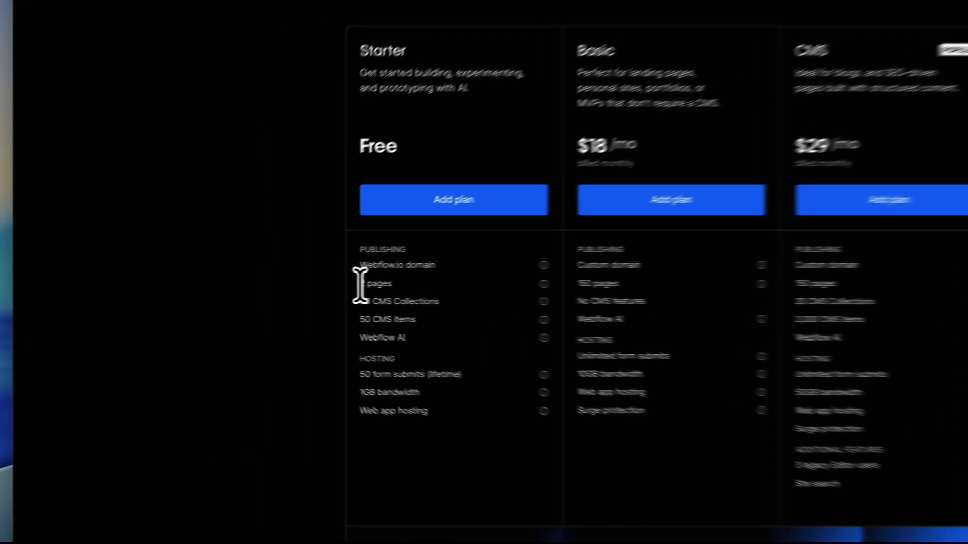
# - Highlight Starter's limits: 2 pages, 20 CMS Collections, 50 CMS items, 1GB bandwidth, 50 form submits and a Webflow.io domain
pyautogui.moveTo(250, 289); pyautogui.dragTo(286, 290)
pyautogui.moveTo(383, 298); pyautogui.dragTo(481, 305)
pyautogui.moveTo(382, 322); pyautogui.dragTo(475, 325)
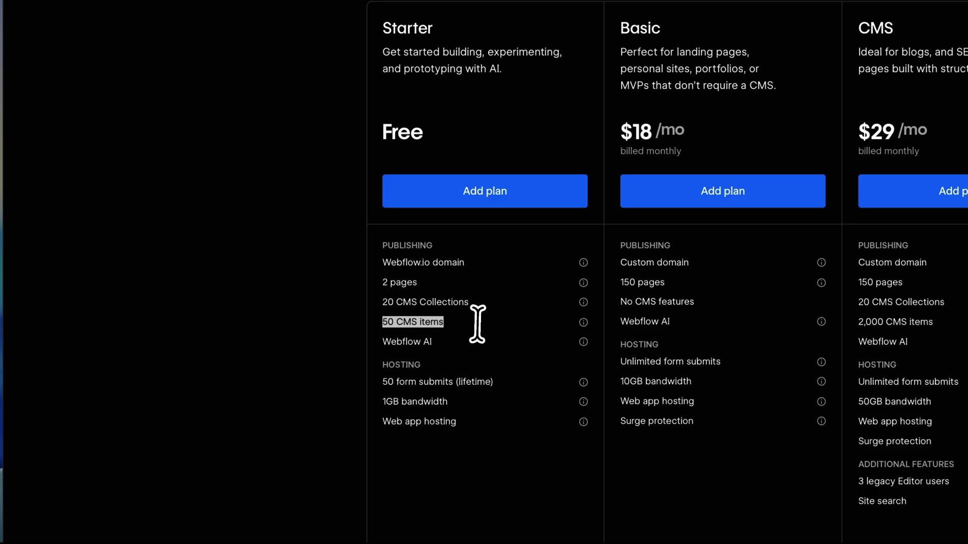
pyautogui.moveTo(382, 402); pyautogui.dragTo(467, 405)
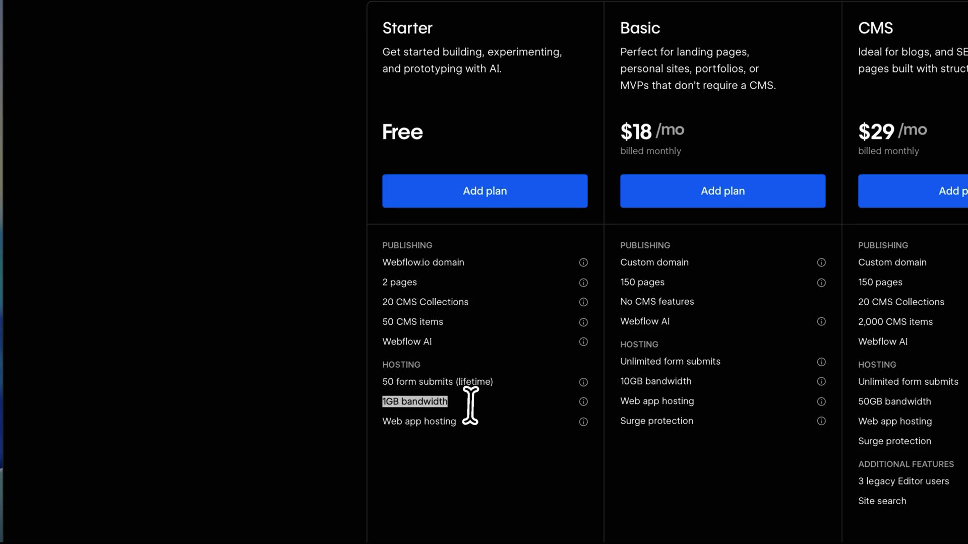
pyautogui.moveTo(382, 382); pyautogui.dragTo(510, 383)
pyautogui.moveTo(382, 262); pyautogui.dragTo(478, 266)
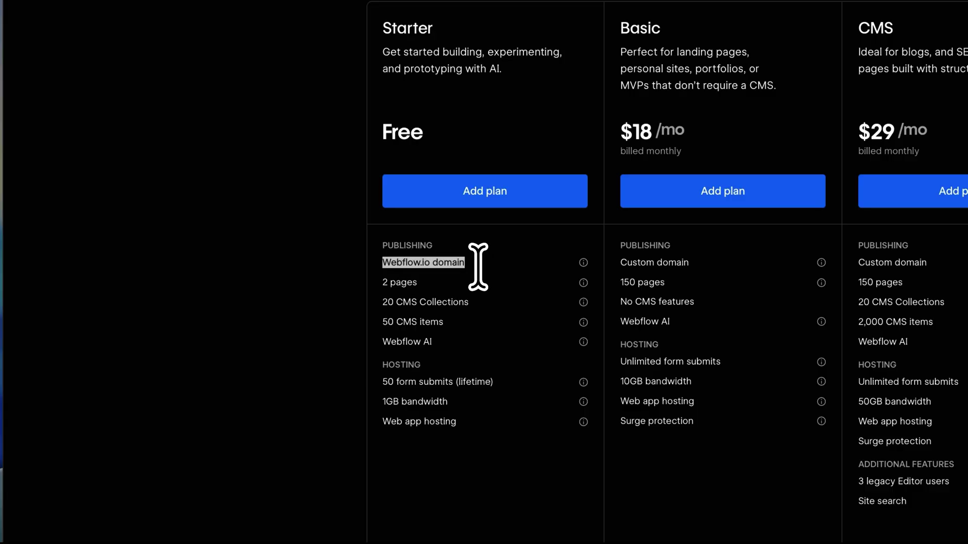
# - Highlight the Basic plan's $18/mo price, 10GB bandwidth, unlimited form submits and no CMS features
pyautogui.click(477, 265)
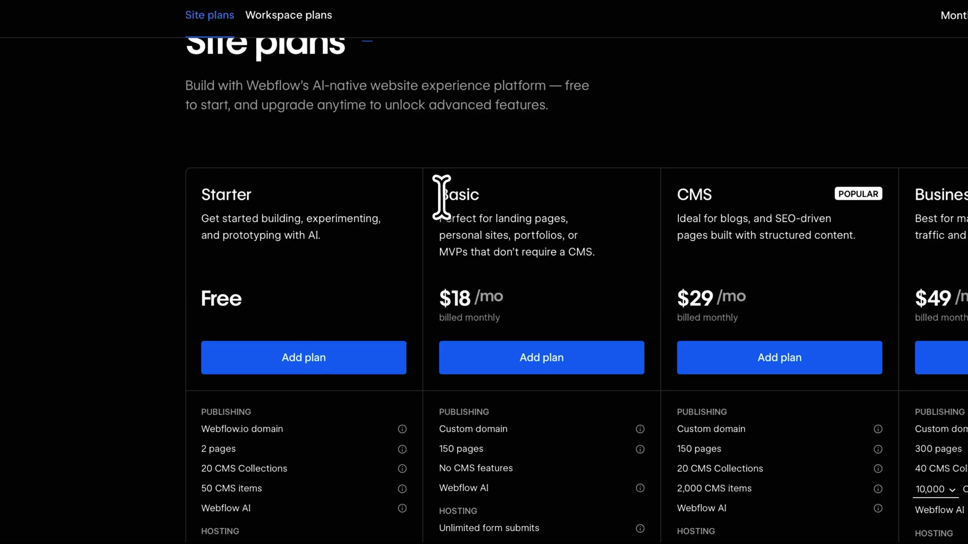
pyautogui.moveTo(440, 196); pyautogui.dragTo(519, 195)
pyautogui.moveTo(437, 297); pyautogui.dragTo(541, 297)
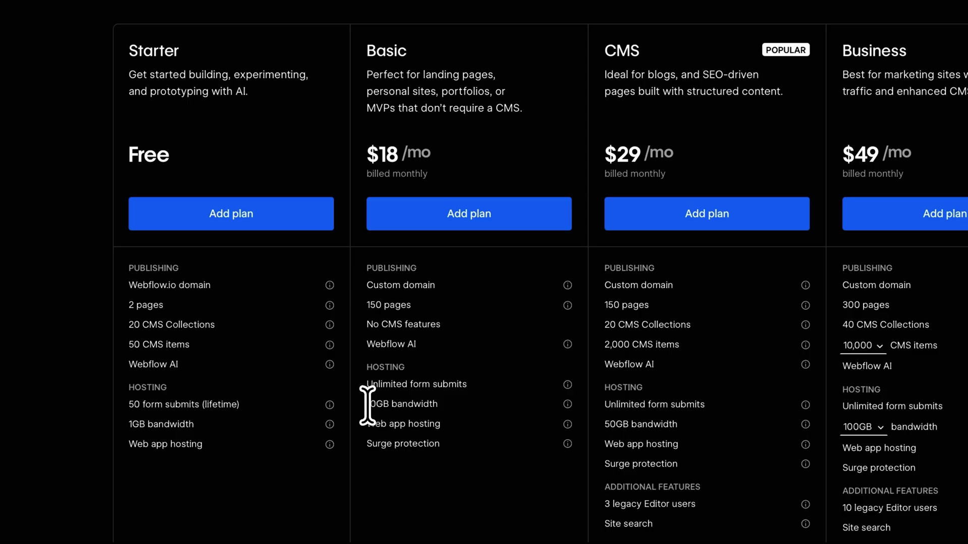
pyautogui.moveTo(368, 405); pyautogui.dragTo(460, 402)
pyautogui.moveTo(367, 384); pyautogui.dragTo(496, 382)
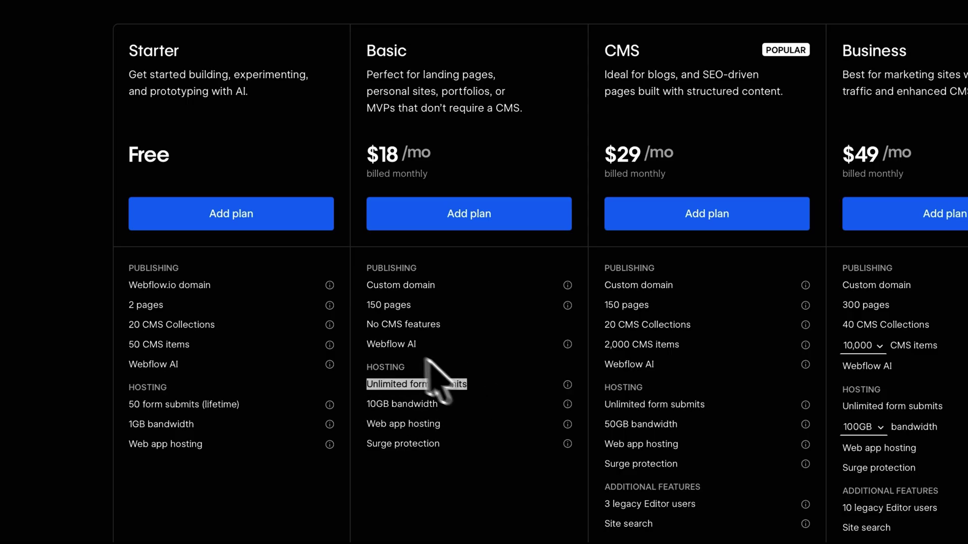
pyautogui.moveTo(367, 324); pyautogui.dragTo(461, 328)
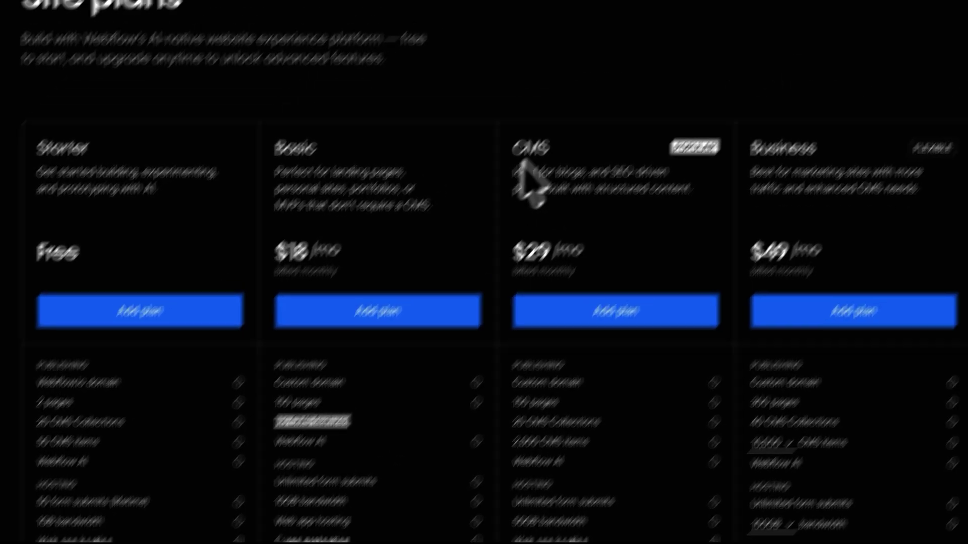
pyautogui.moveTo(608, 50); pyautogui.dragTo(643, 49)
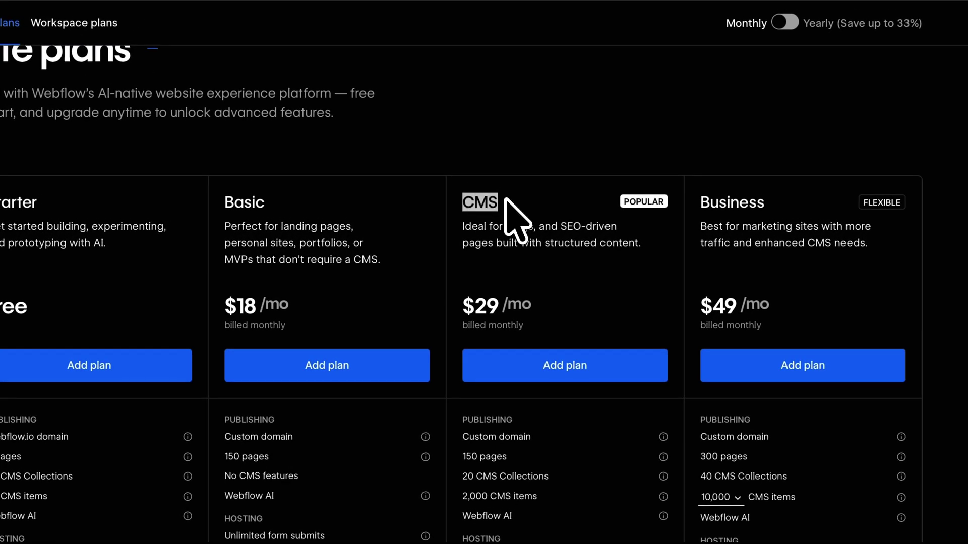
pyautogui.moveTo(465, 305); pyautogui.dragTo(500, 308)
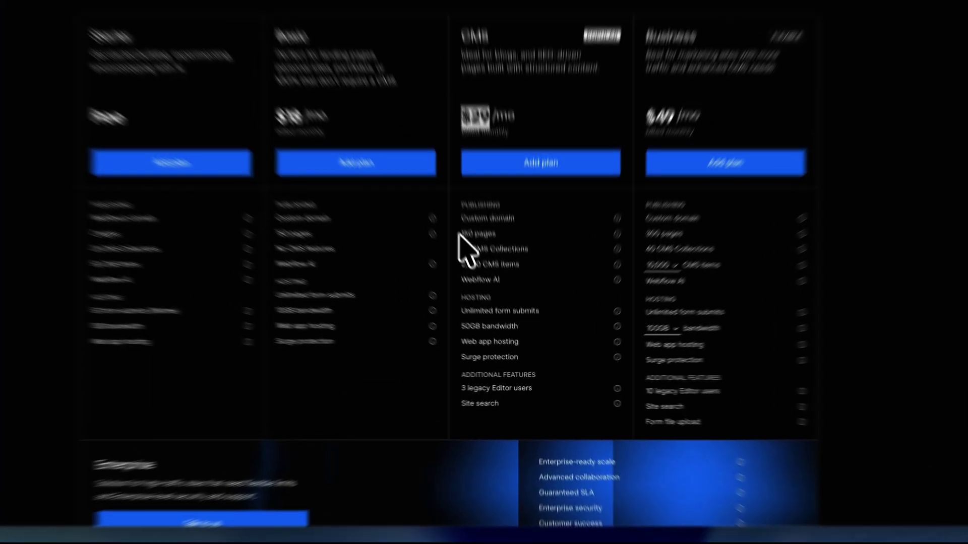
pyautogui.moveTo(488, 289); pyautogui.dragTo(520, 288)
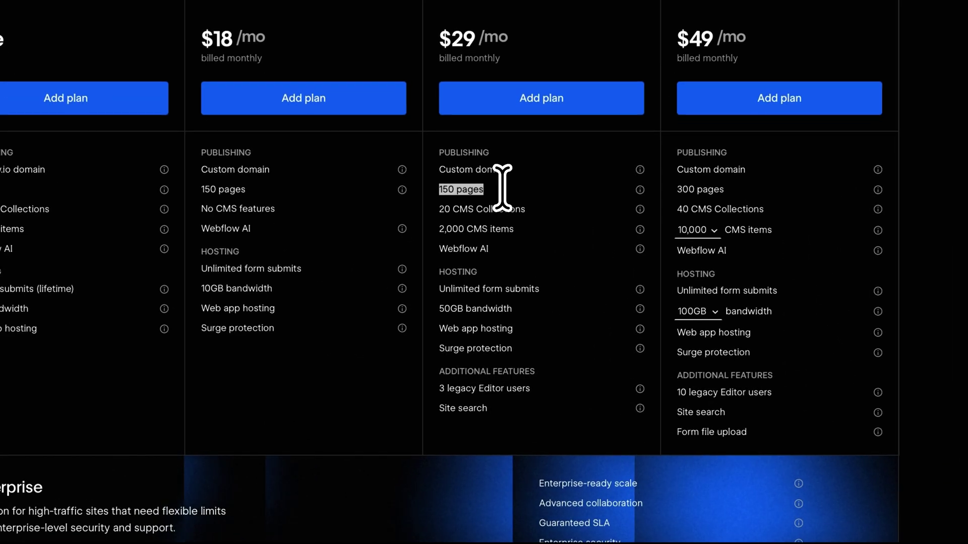
pyautogui.moveTo(438, 209); pyautogui.dragTo(529, 207)
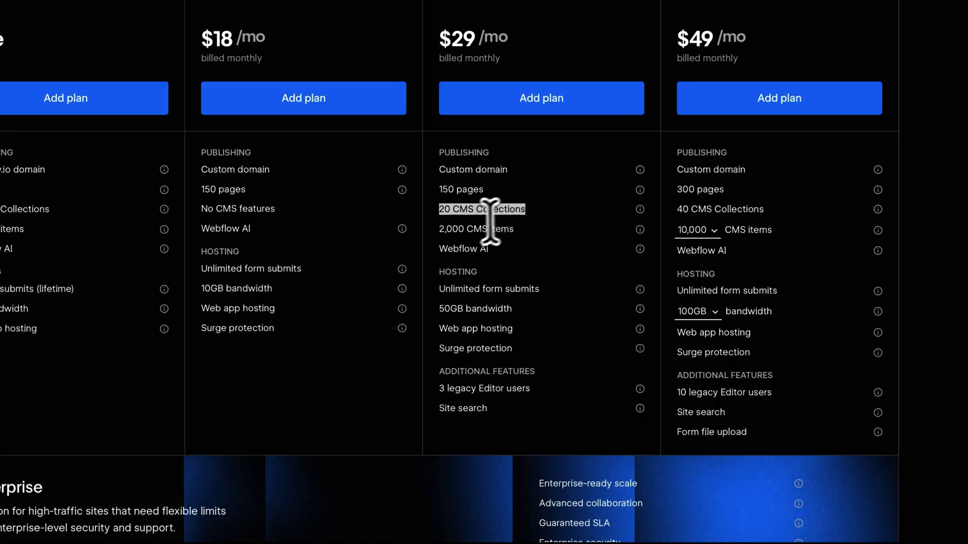
pyautogui.moveTo(439, 228); pyautogui.dragTo(519, 228)
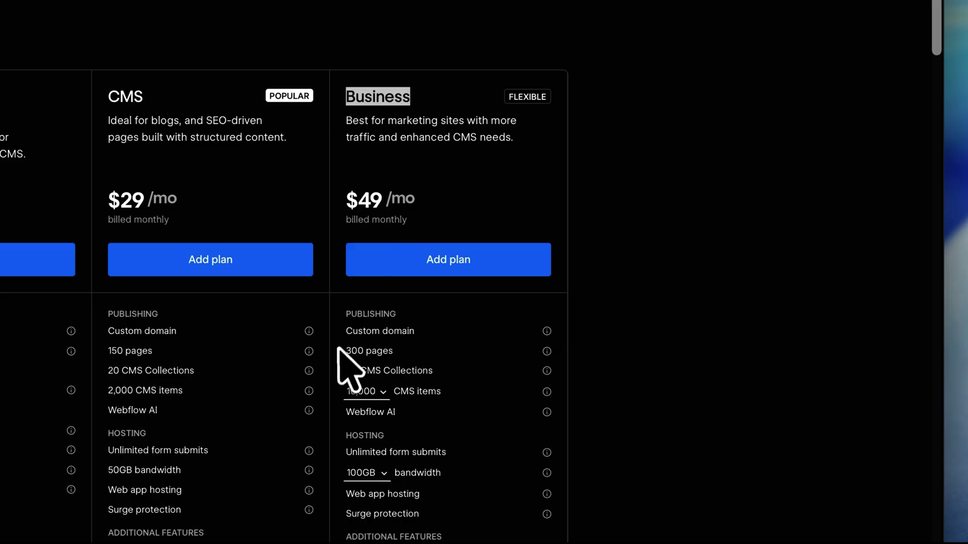
pyautogui.moveTo(345, 371); pyautogui.dragTo(434, 371)
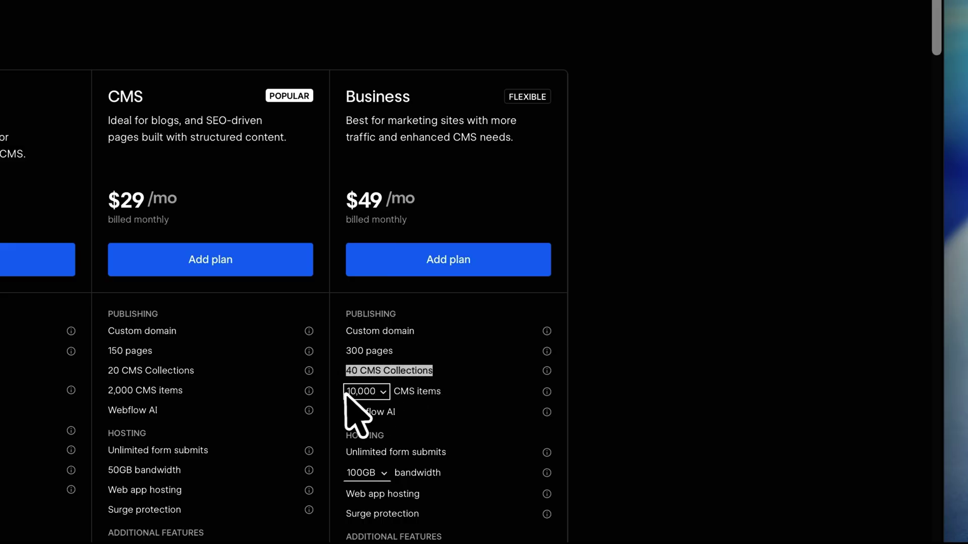
pyautogui.moveTo(345, 393); pyautogui.dragTo(449, 391)
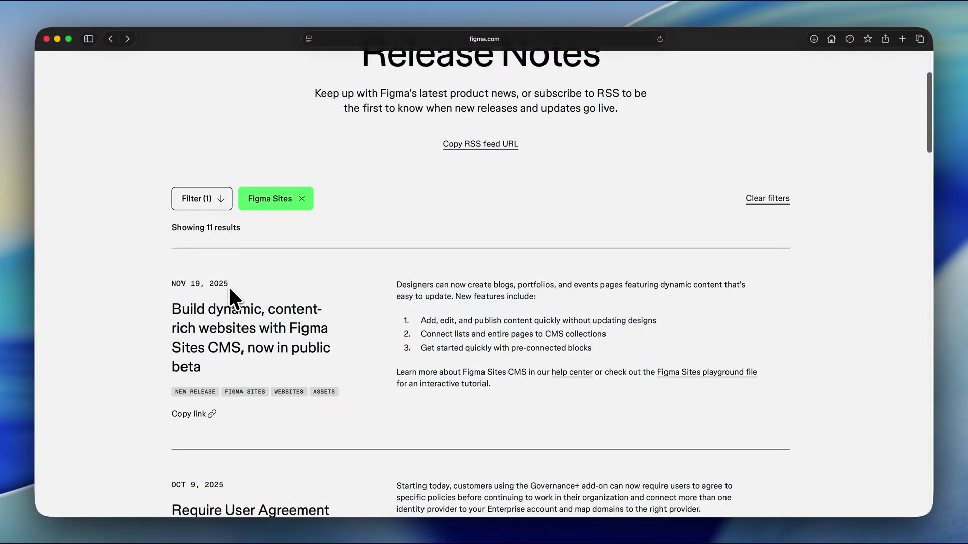
# - Scroll the Figma Sites release notes, then open the Figma products list on figma.com
pyautogui.scroll(-5, 222, 287)
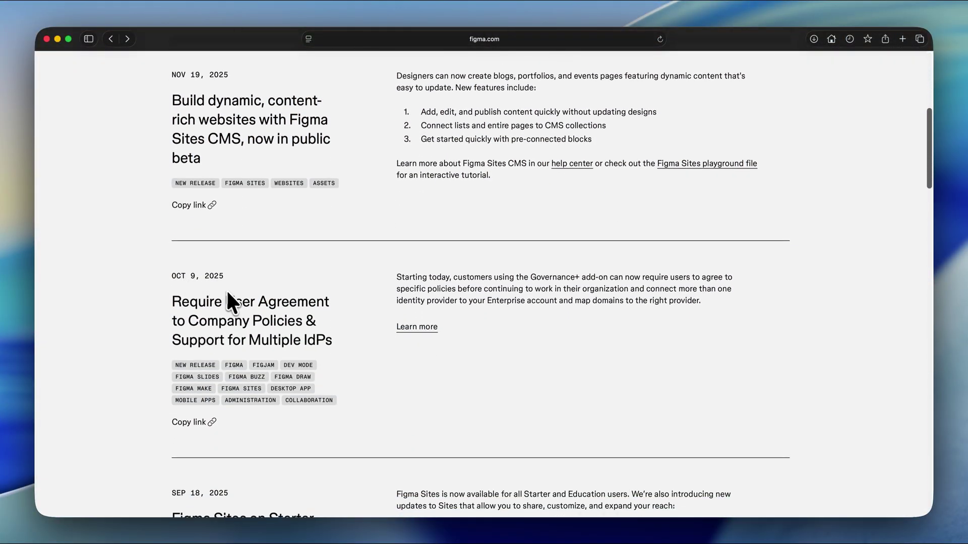
pyautogui.scroll(-5, 241, 295)
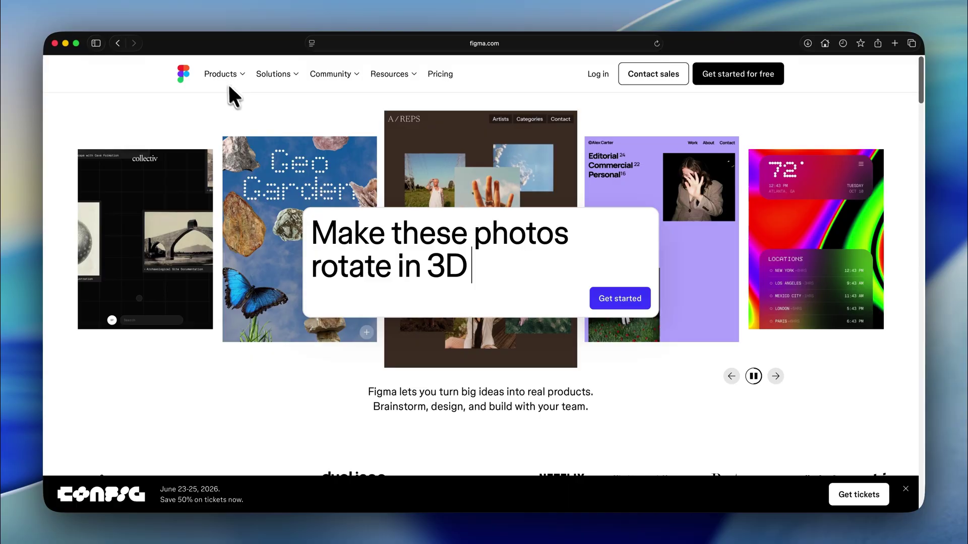
pyautogui.click(224, 77)
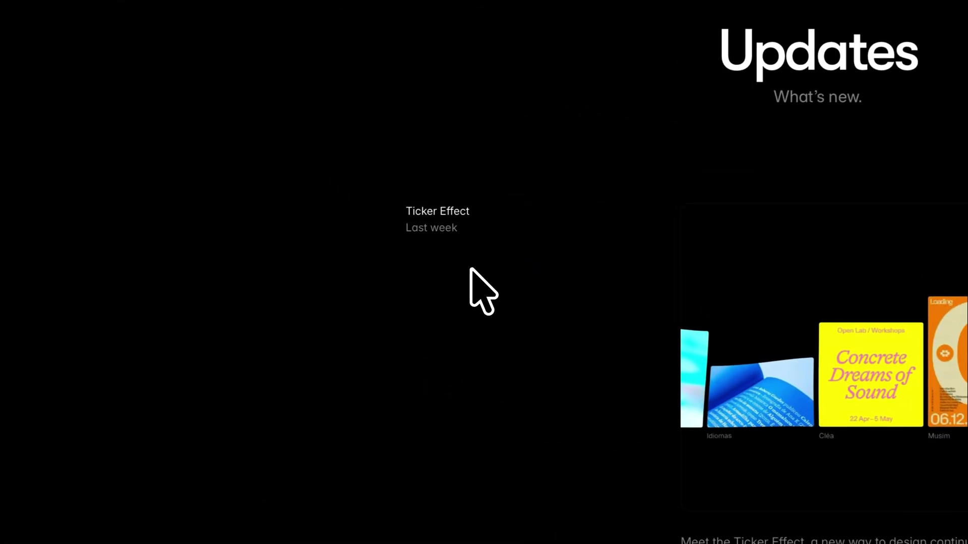
# - Scroll Framer's Updates page, go to the Contact page and start a support chat with the Framer Team
pyautogui.scroll(-4, 468, 267)
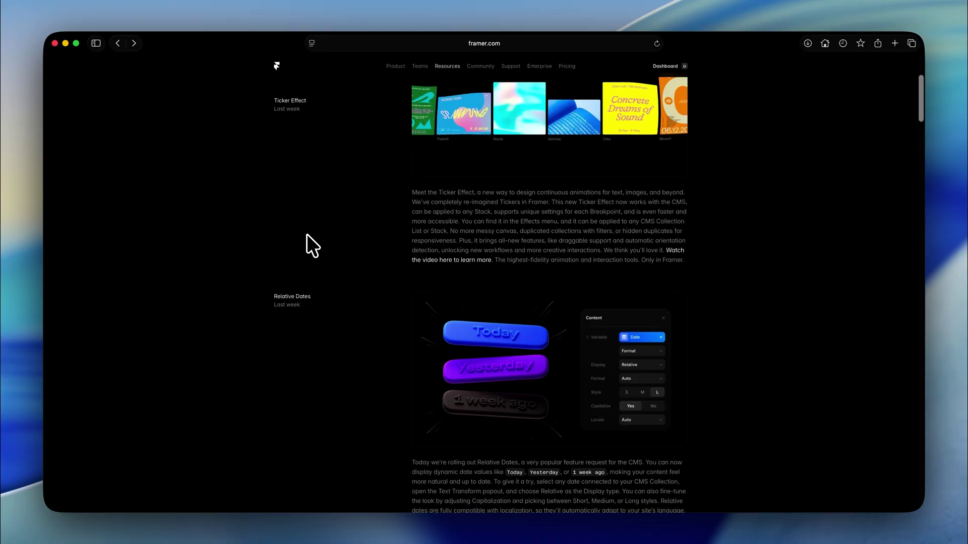
pyautogui.scroll(-1, 306, 234)
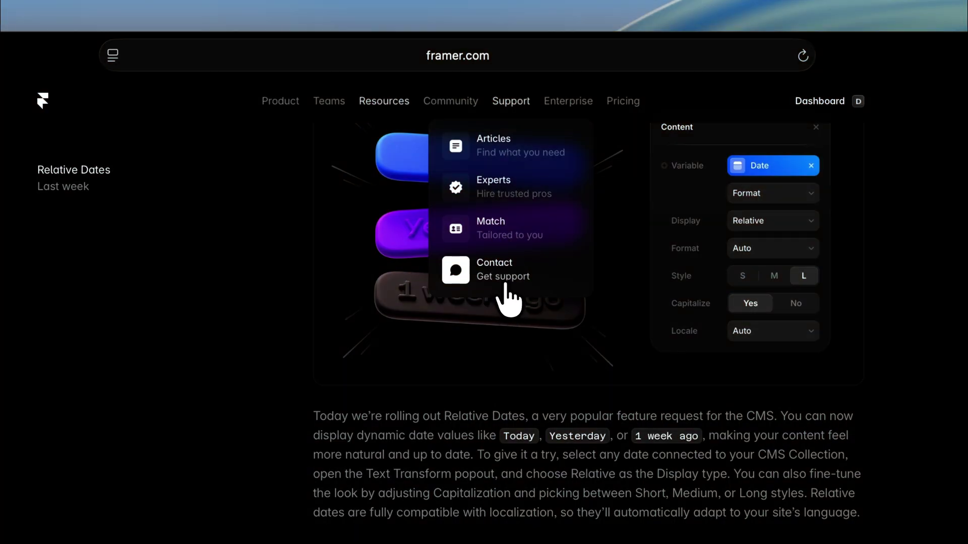
pyautogui.click(504, 278)
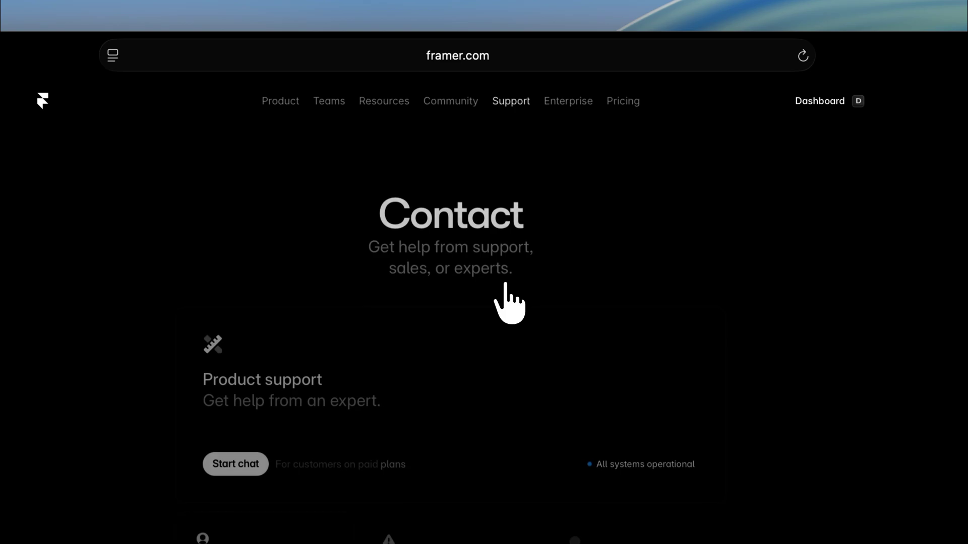
pyautogui.click(395, 297)
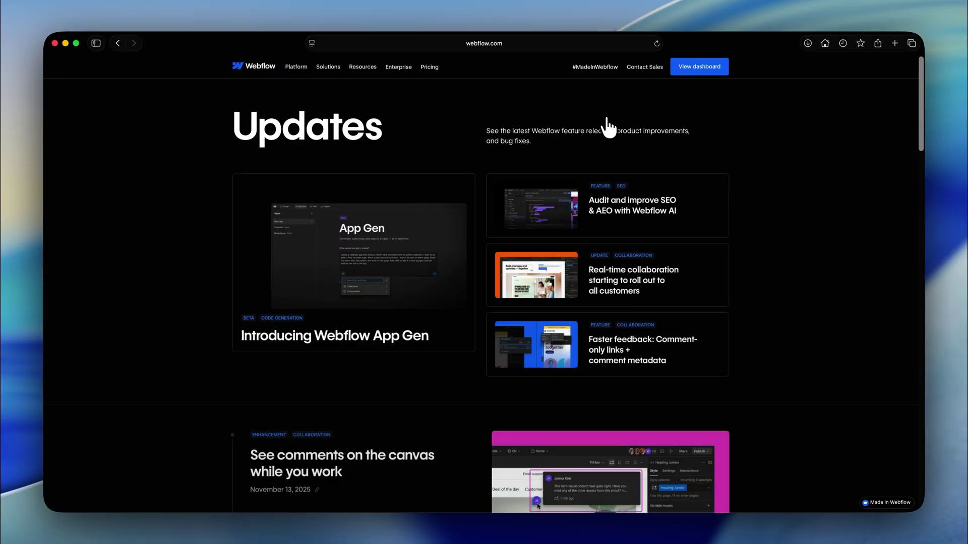
# - Scroll down through Webflow's Updates page
pyautogui.scroll(-5, 762, 154)
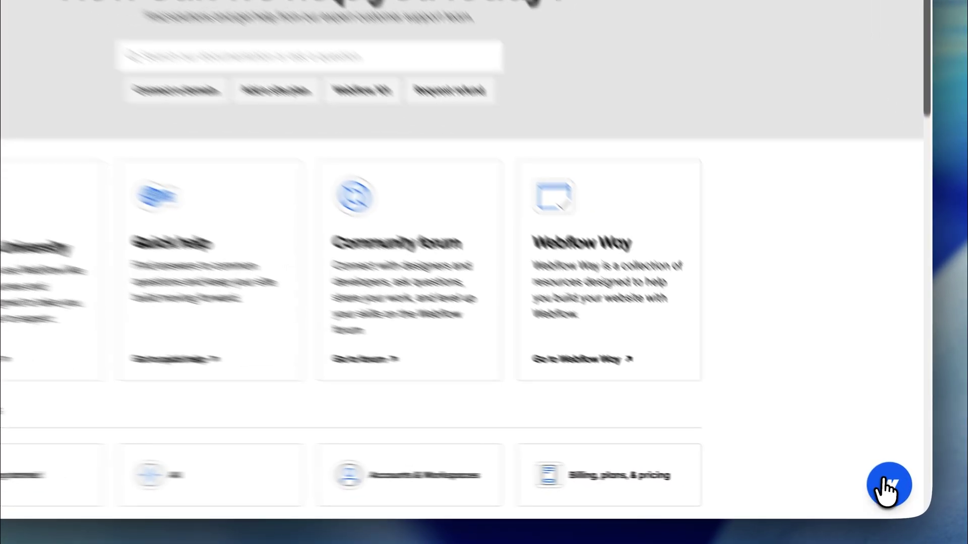
# - Open the Chat with Webflow Support panel from the blue chat bubble at the bottom right
pyautogui.click(894, 488)
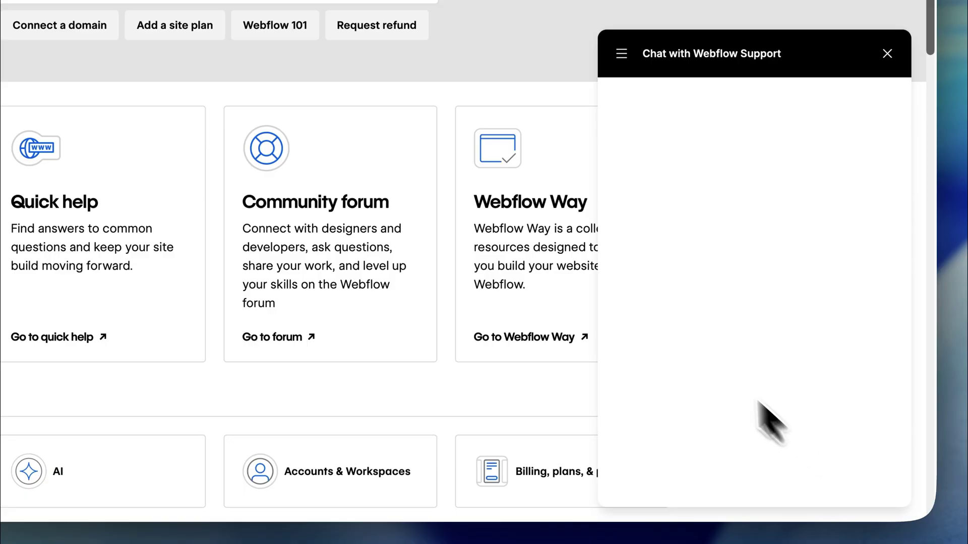